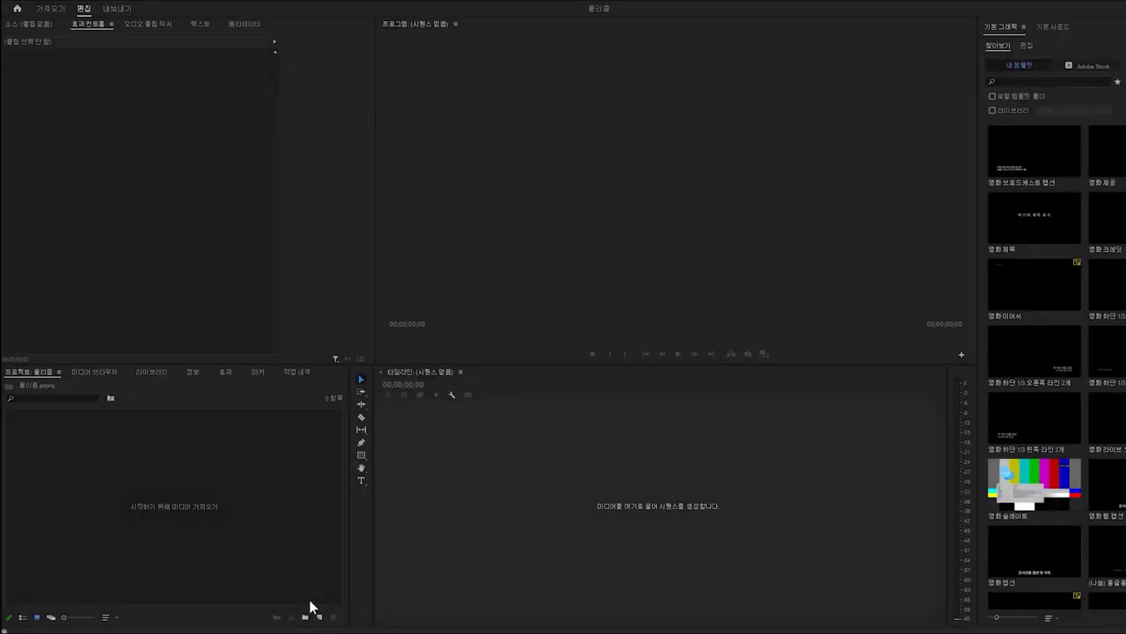
Create an AVCHD 1080p30 sequence, Sequence 01, and drag the drone clip into it
left_click(332, 563)
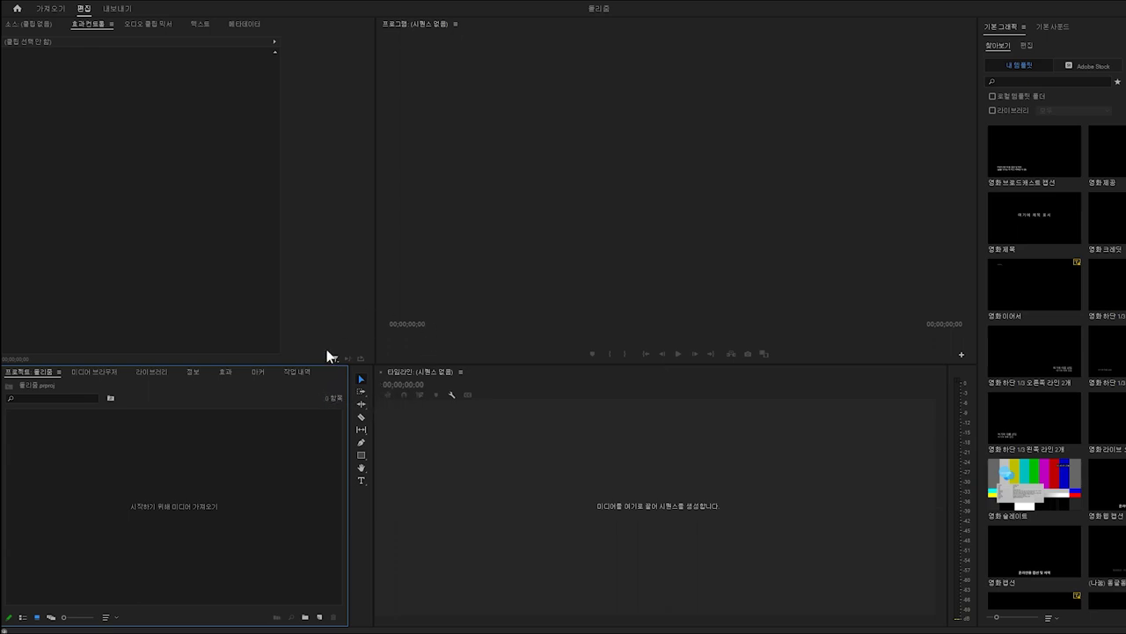
left_click(320, 616)
left_click(340, 526)
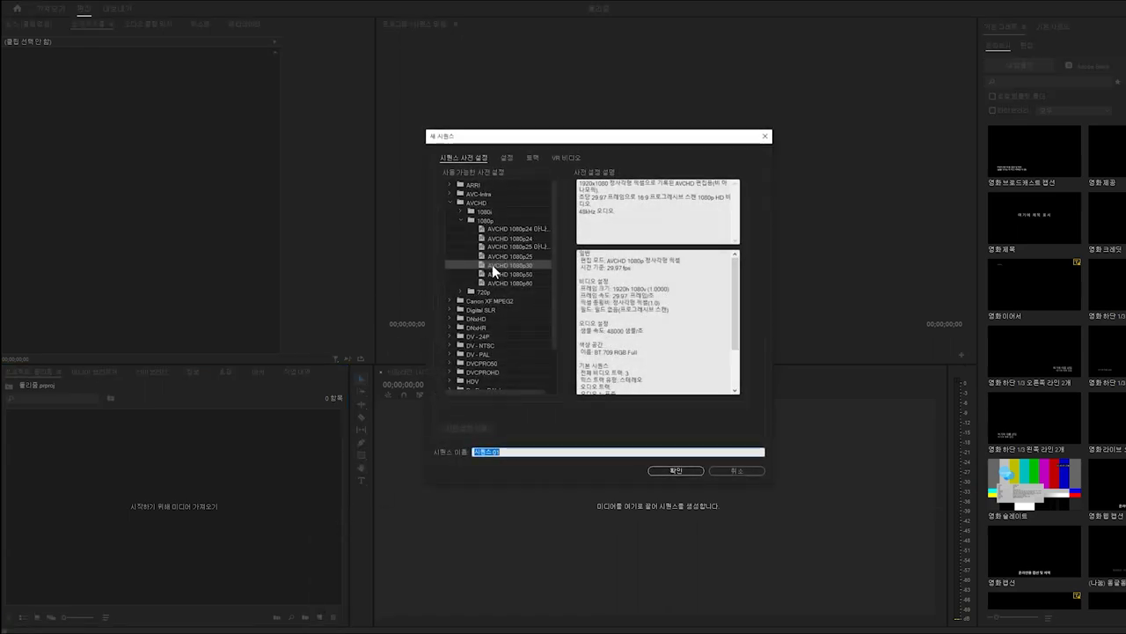
left_click(676, 471)
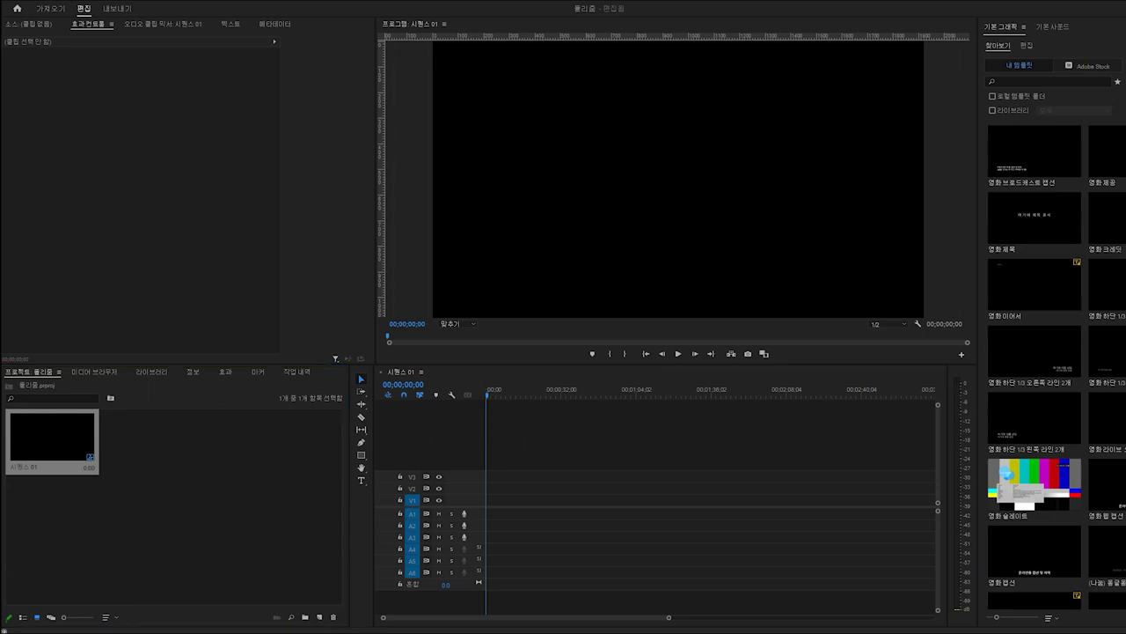
mouse_move(161, 338)
left_mouse_down()
mouse_move(181, 456)
mouse_move(507, 509)
mouse_move(495, 510)
left_mouse_up()
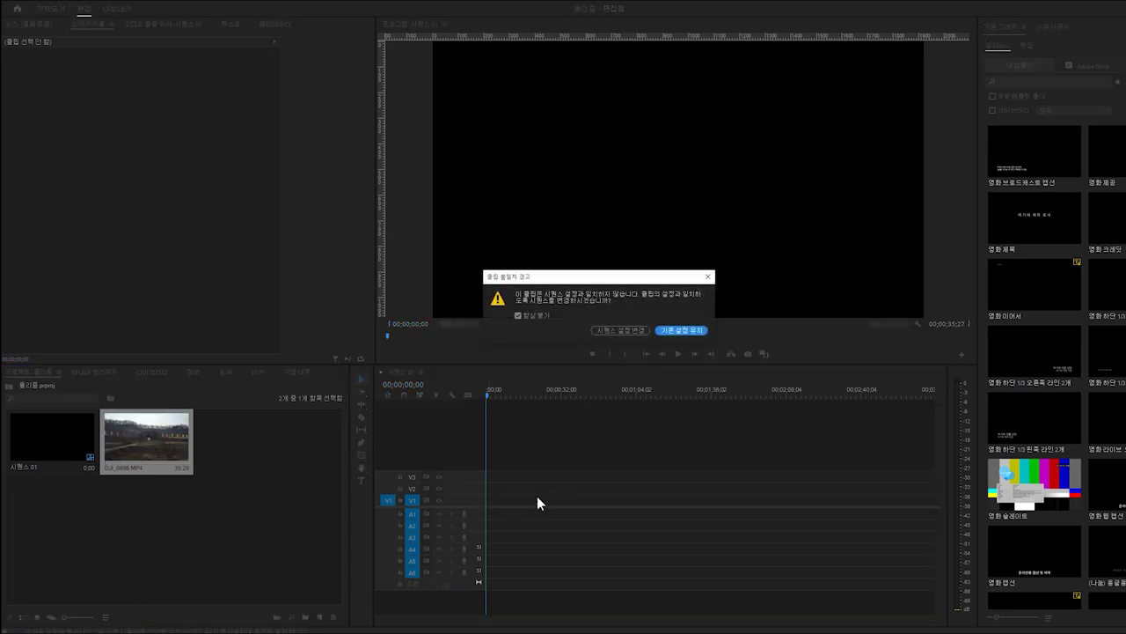
Keep the existing sequence settings so DJI_0696.MP4 sits on V1, then select the clip
left_click(680, 331)
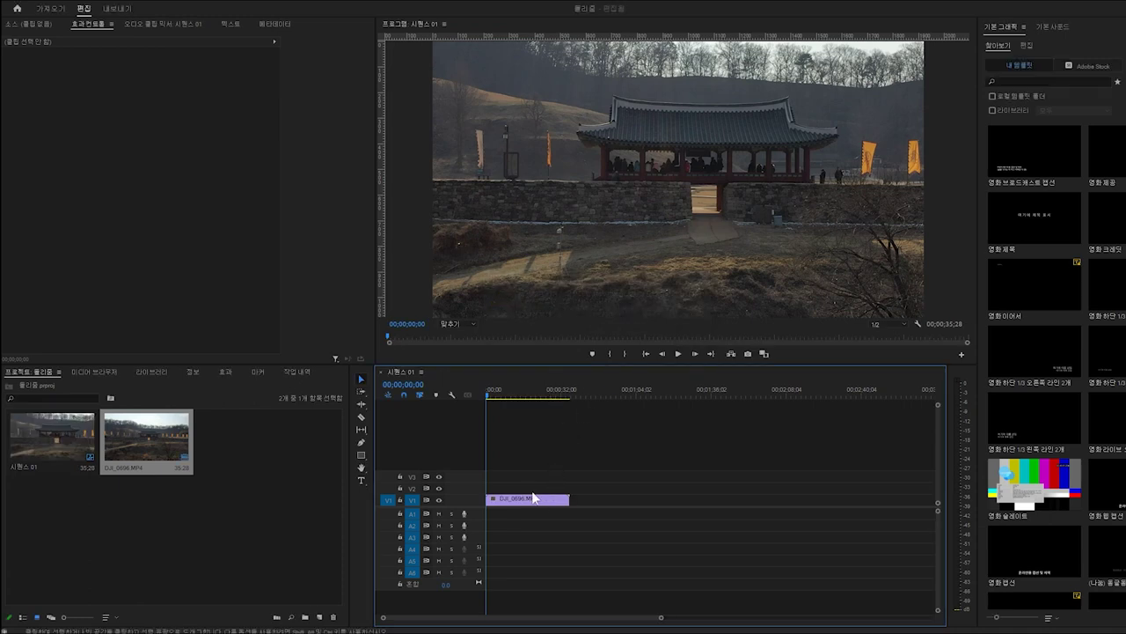
left_click(529, 503)
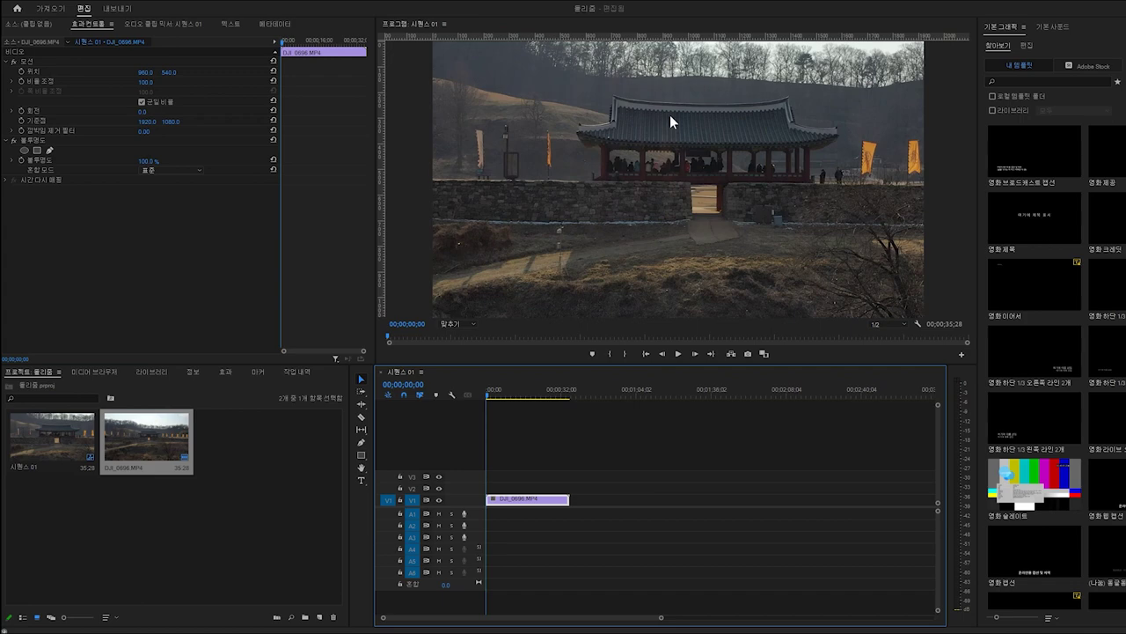
Trim DJI_0696's opening so the sequence runs 00;00;28;13, preview it, and show its Effect Controls
left_click_drag(488, 499, 484, 497)
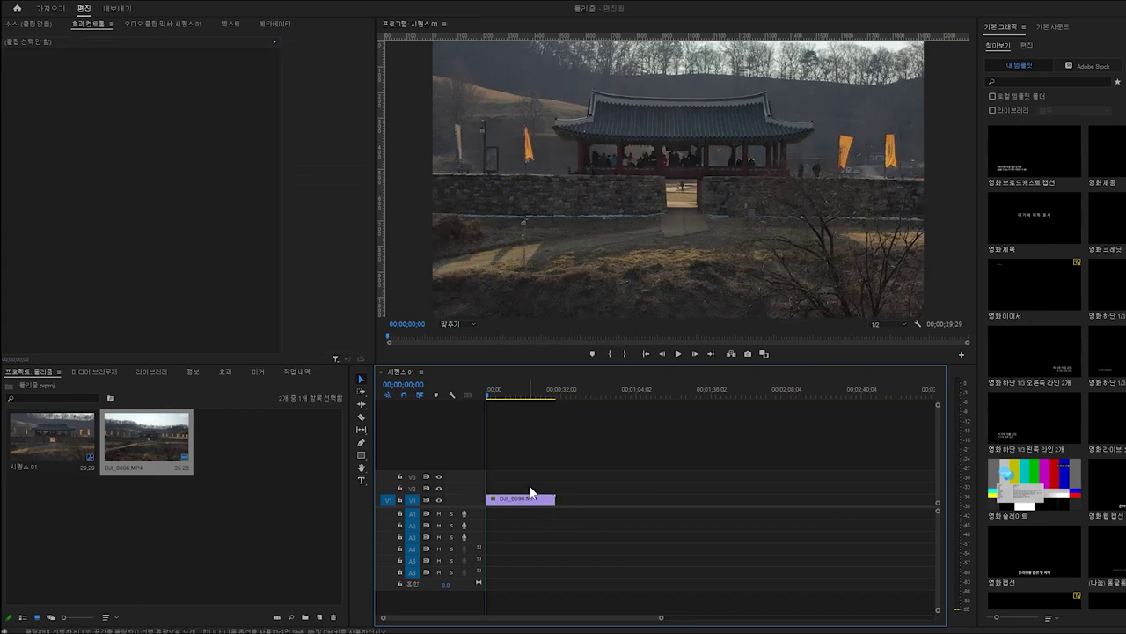
mouse_move(489, 475)
left_mouse_down()
mouse_move(522, 478)
mouse_move(471, 478)
left_mouse_up()
key("space")
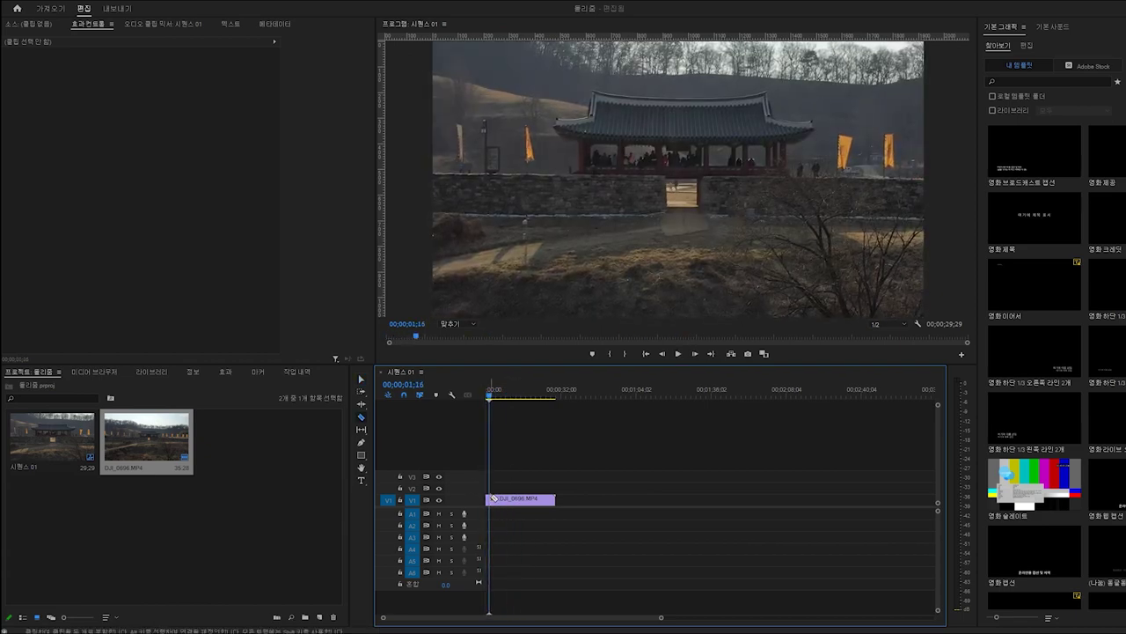
double_click(519, 498)
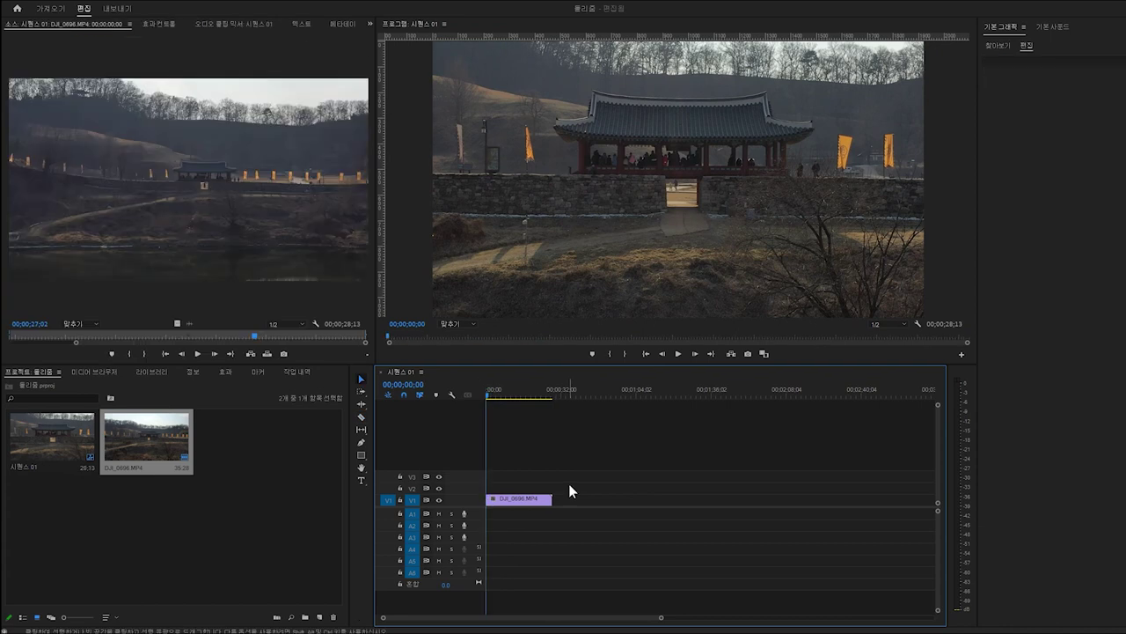
key("space")
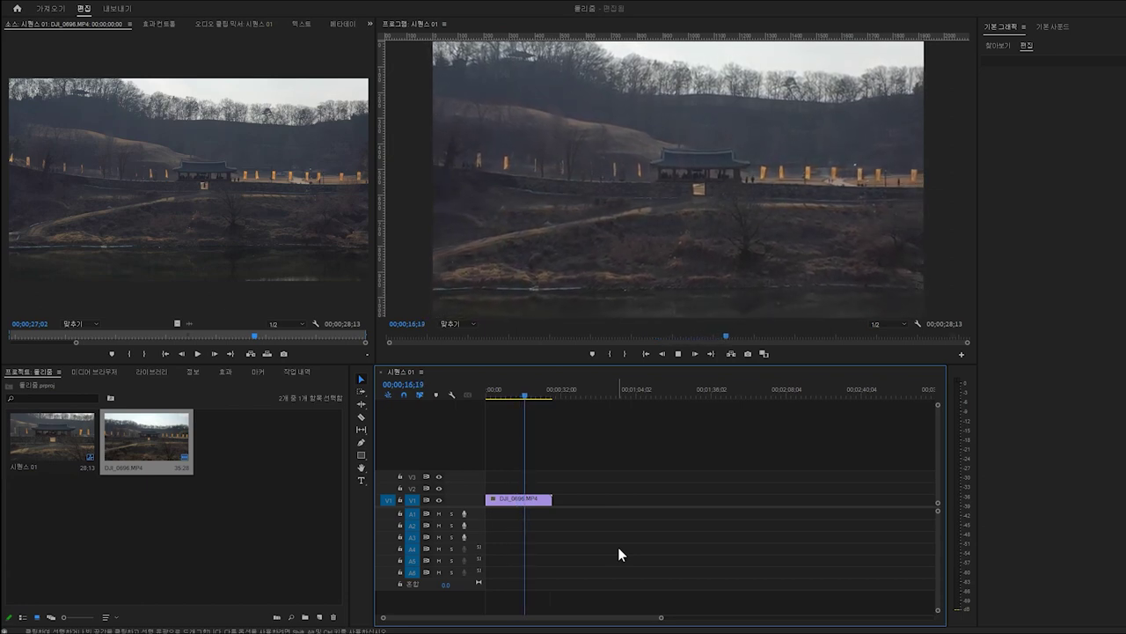
key("space")
left_click(531, 498)
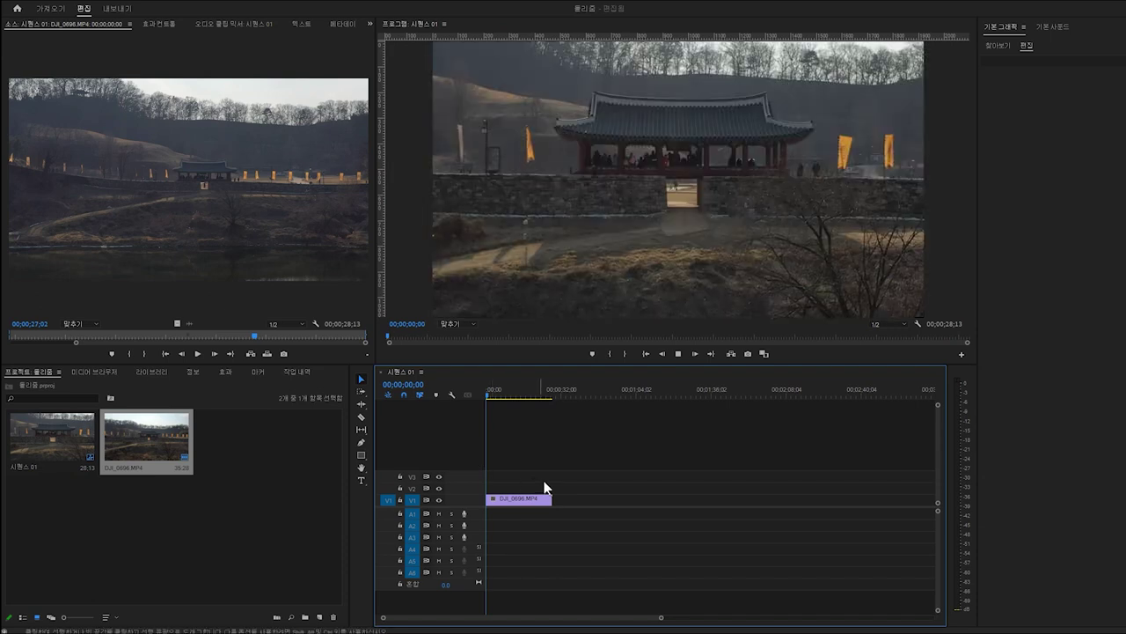
left_click(150, 25)
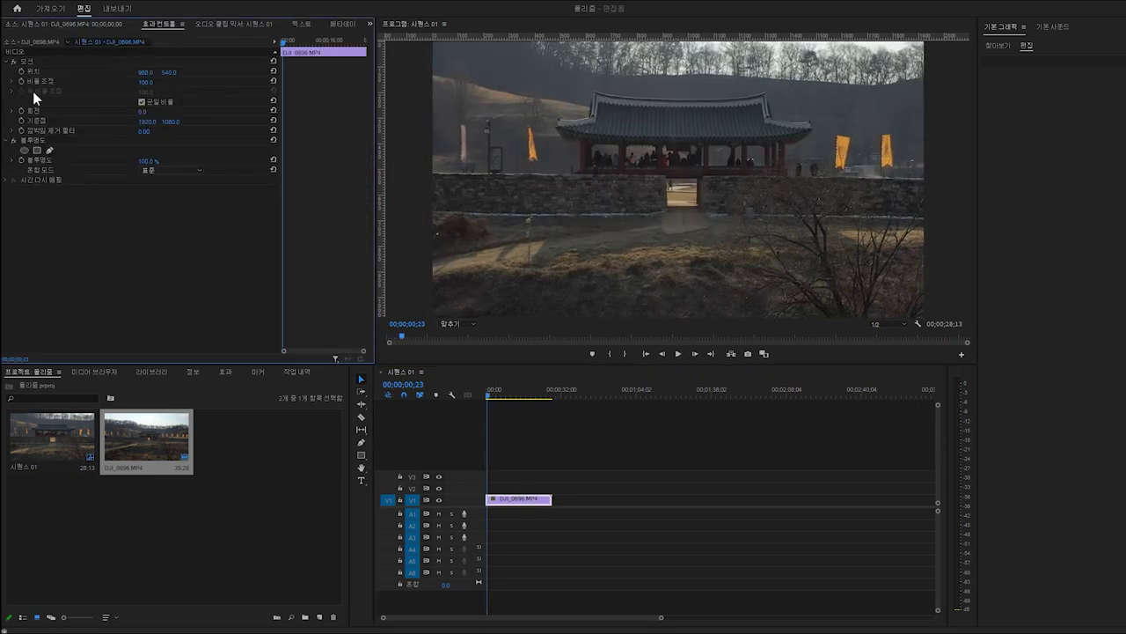
Set DJI_0696's Scale to 50 and add a starting Scale keyframe at the sequence start
left_click(147, 82)
type("50")
key("Return")
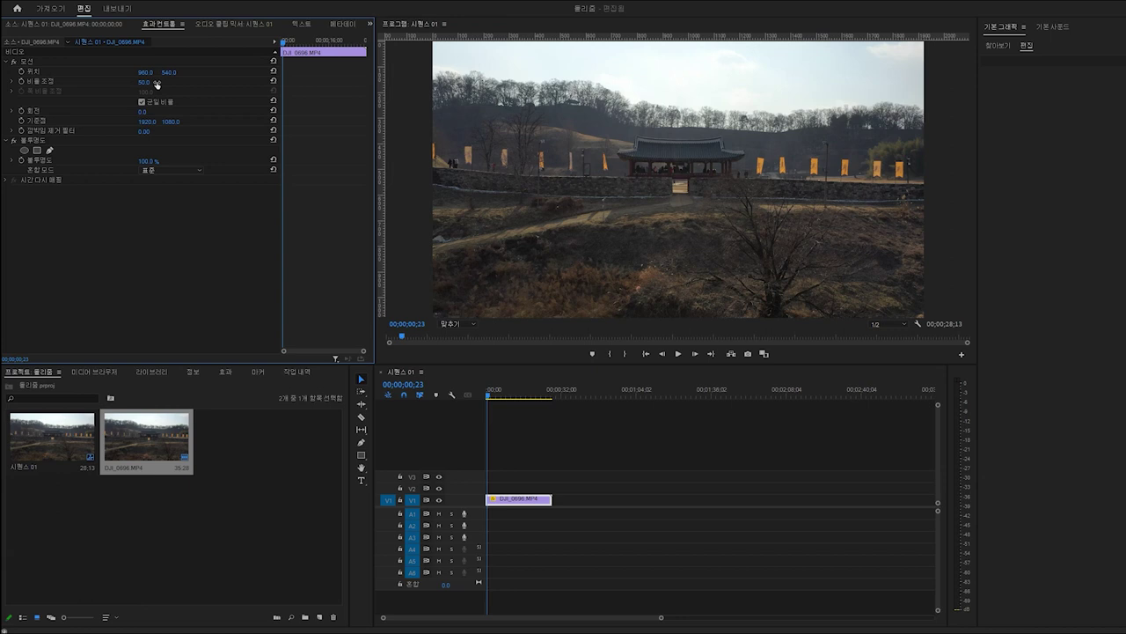
left_click(493, 457)
key("Home")
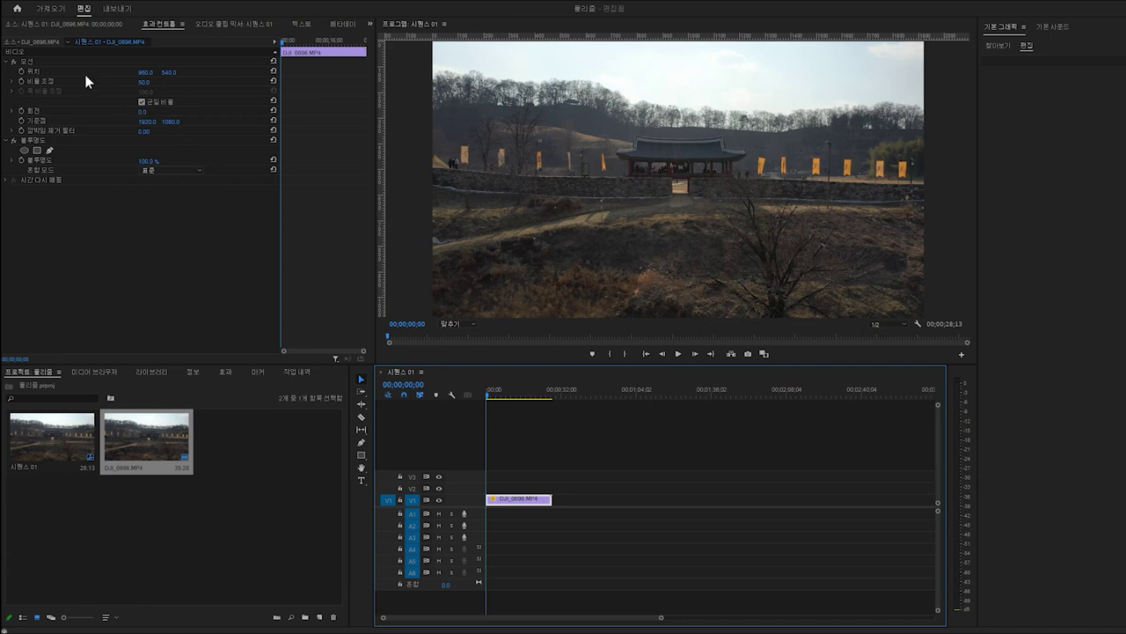
left_click(21, 82)
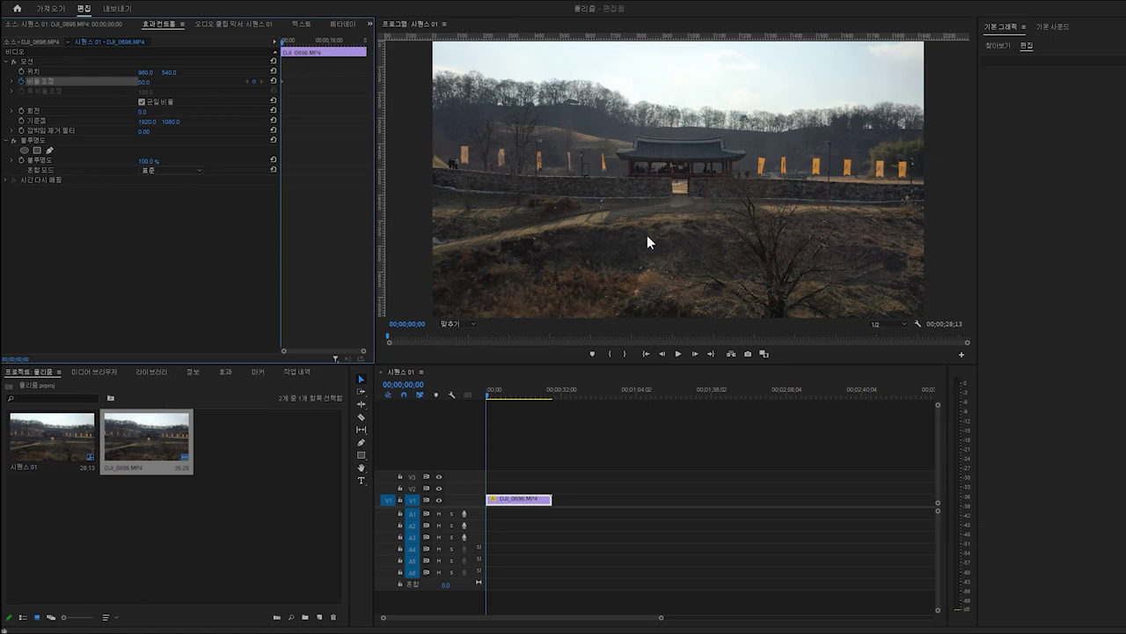
Add a Scale 100 keyframe at the clip's end and play the zoom from the start
left_click_drag(486, 462, 552, 461)
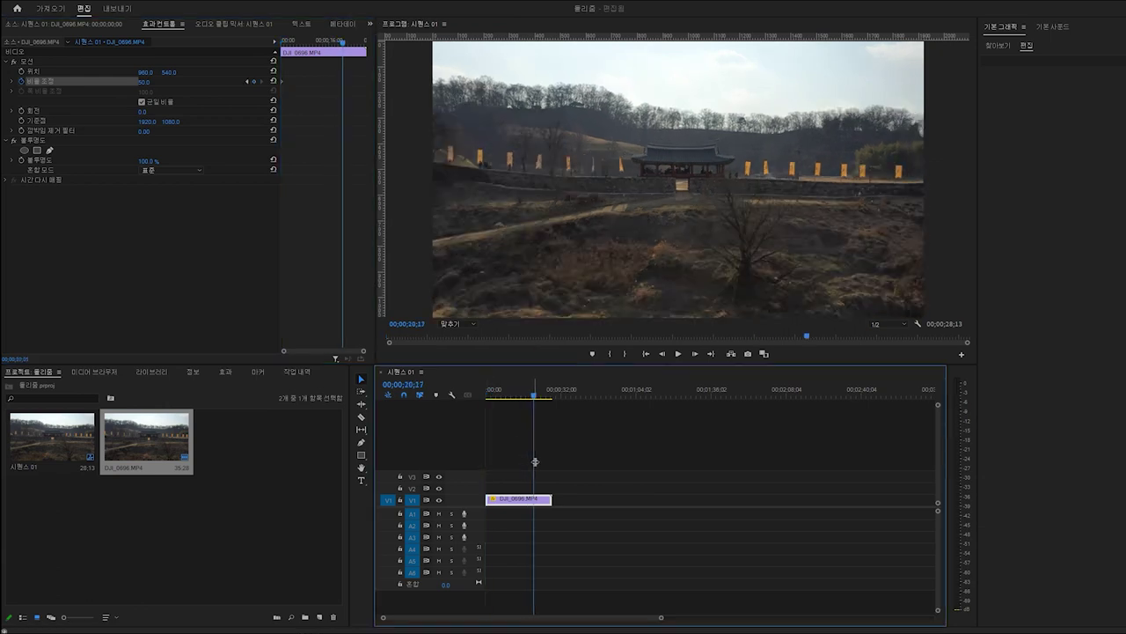
left_click(146, 82)
key("Return")
left_click(552, 480)
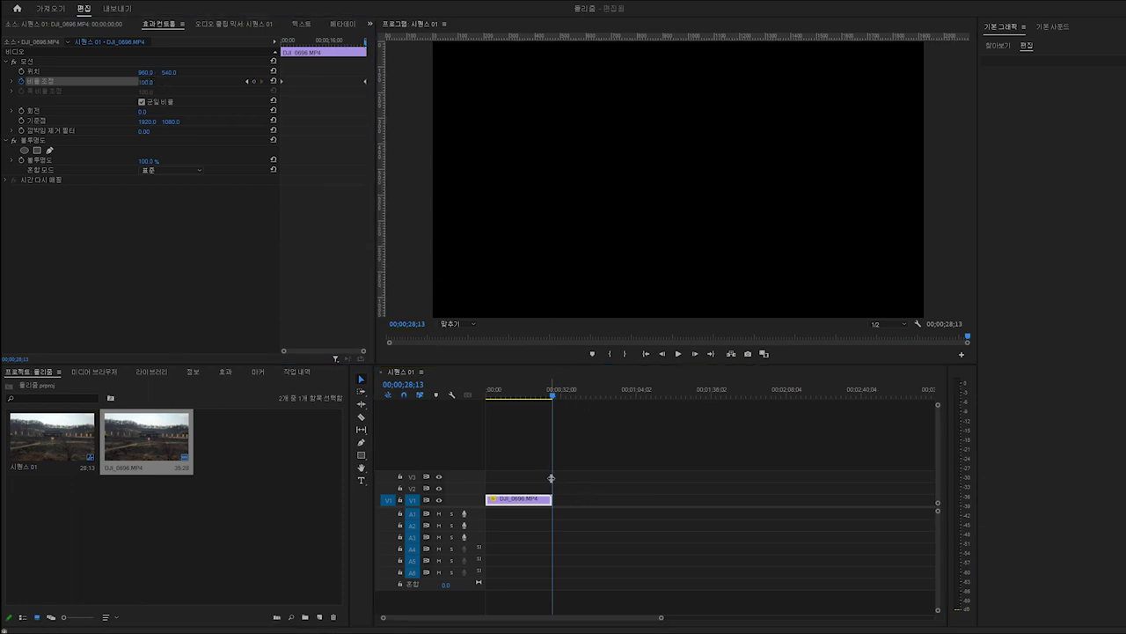
key("Home")
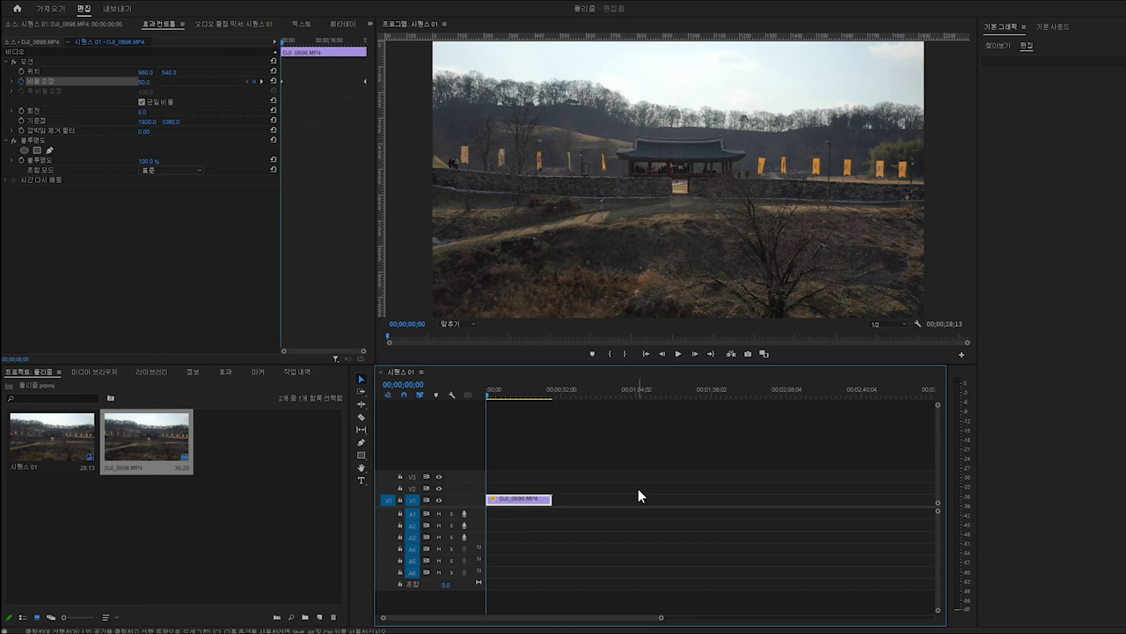
key("space")
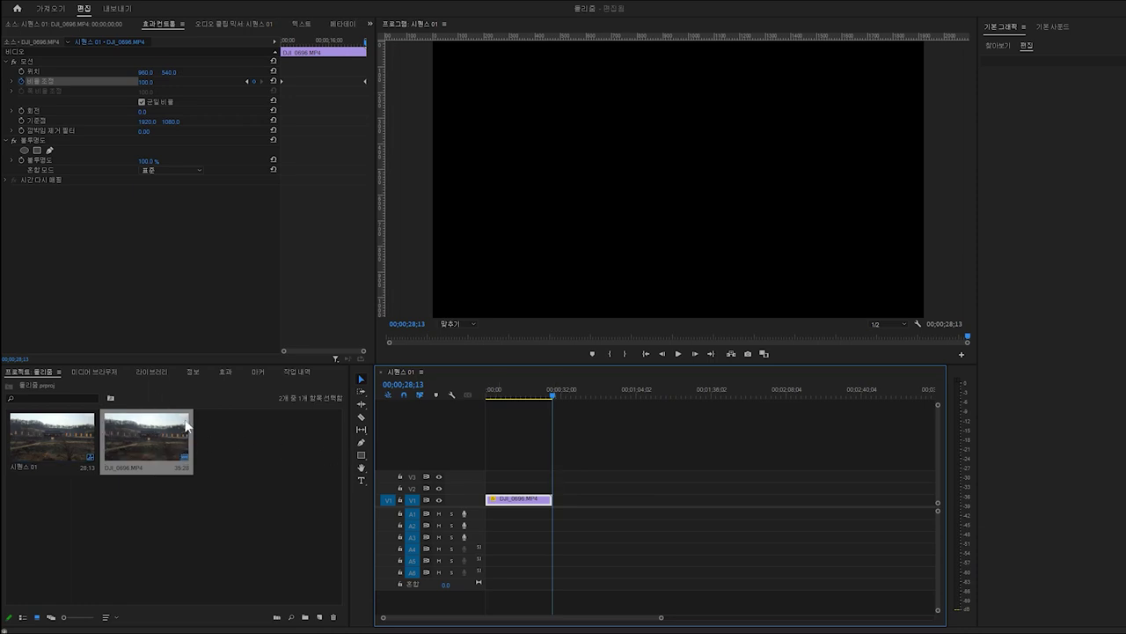
Duplicate DJI_0696 onto V2, speed the clips up to 300%, and preview them
left_click_drag(150, 468, 489, 488)
key("ctrl+r")
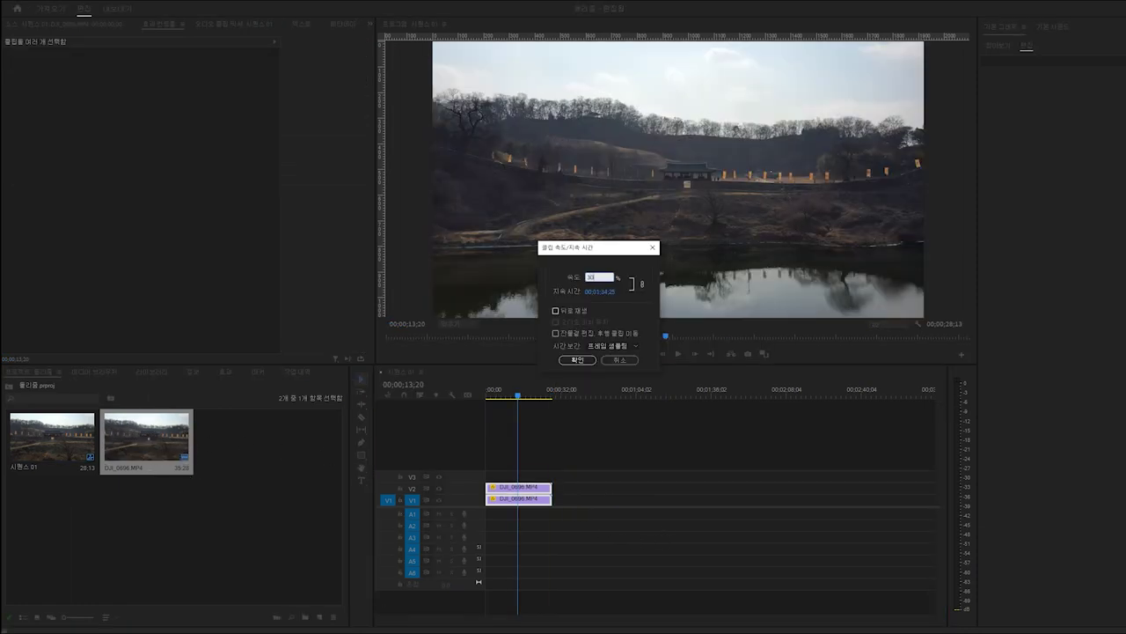
key("Return")
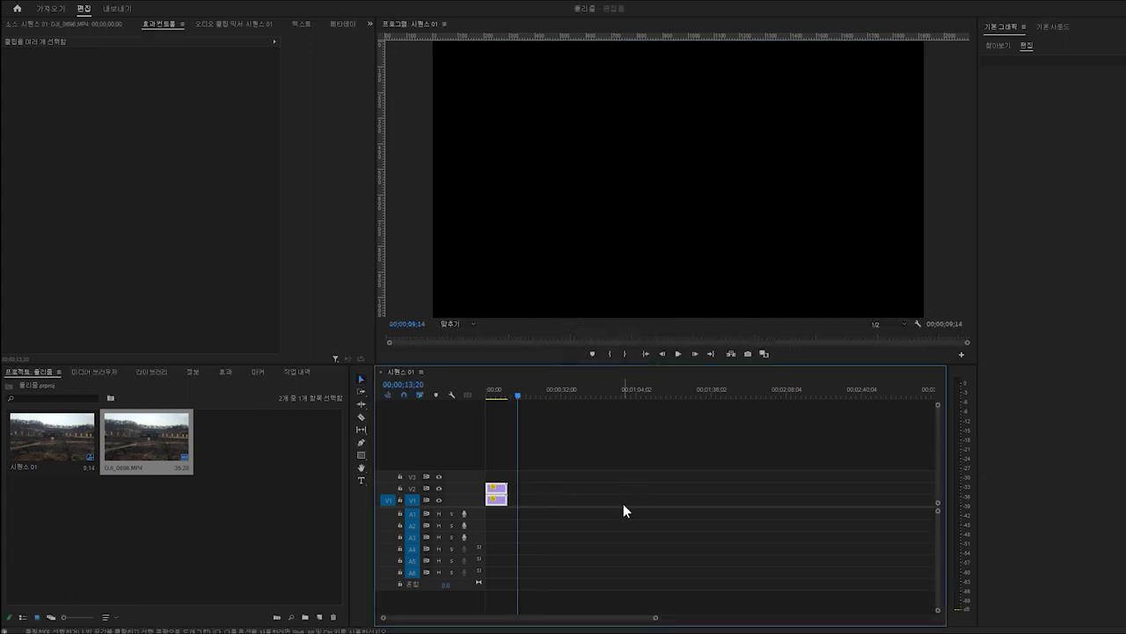
key("Home")
left_click(591, 494)
key("space")
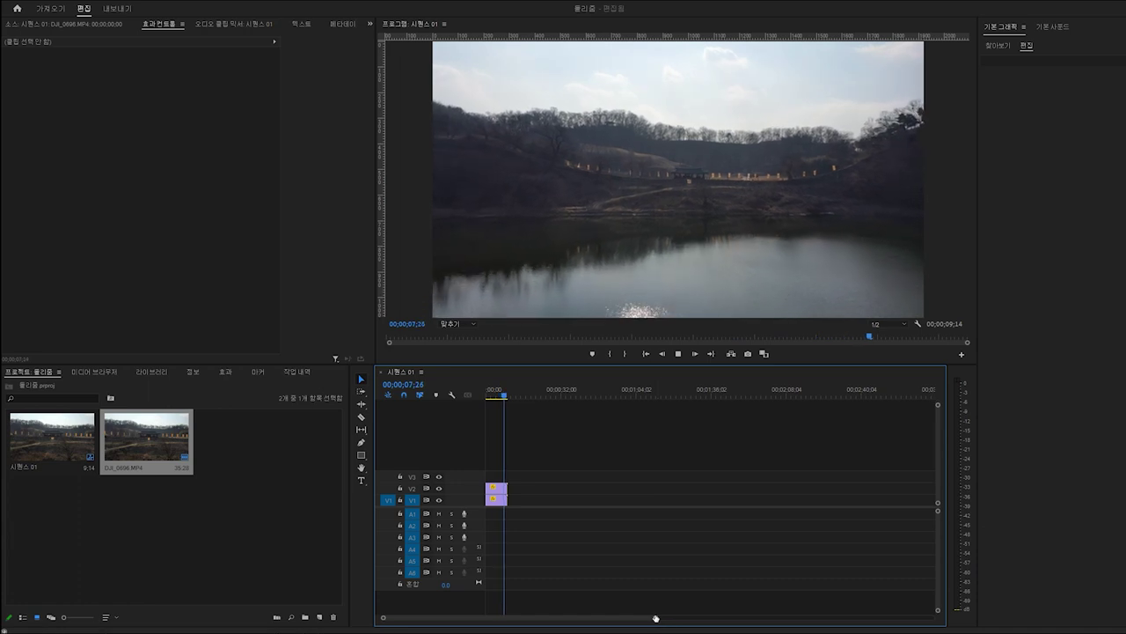
Move the V2 copy onto V1 right after the first clip, making the sequence 00;00;18;28
left_click(495, 493)
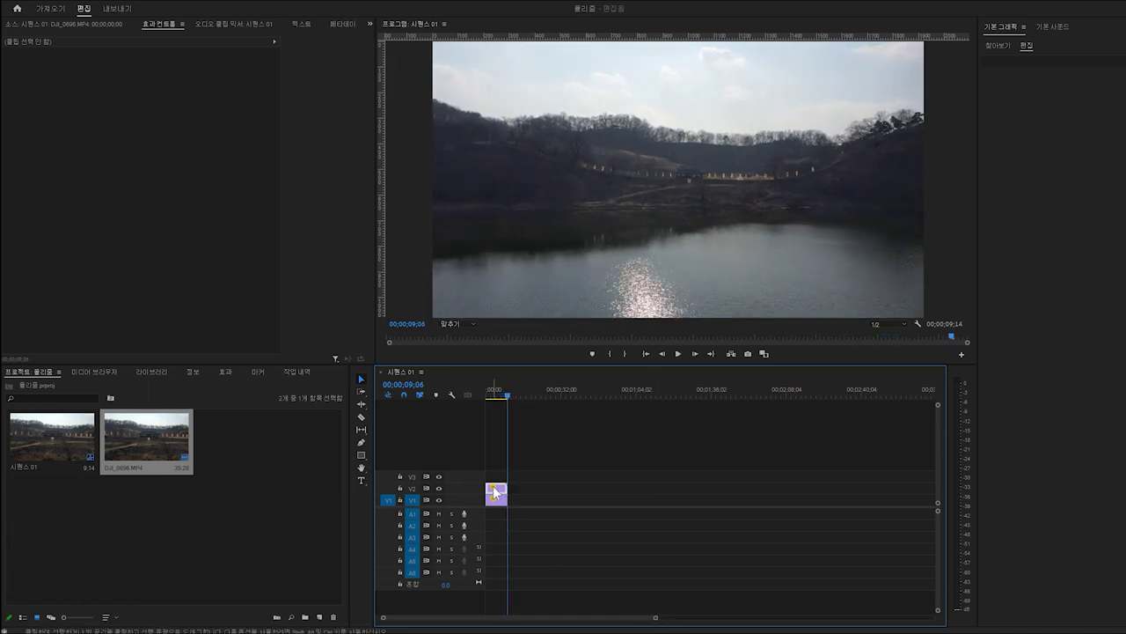
left_click_drag(495, 493, 518, 499)
key("Home")
key("space")
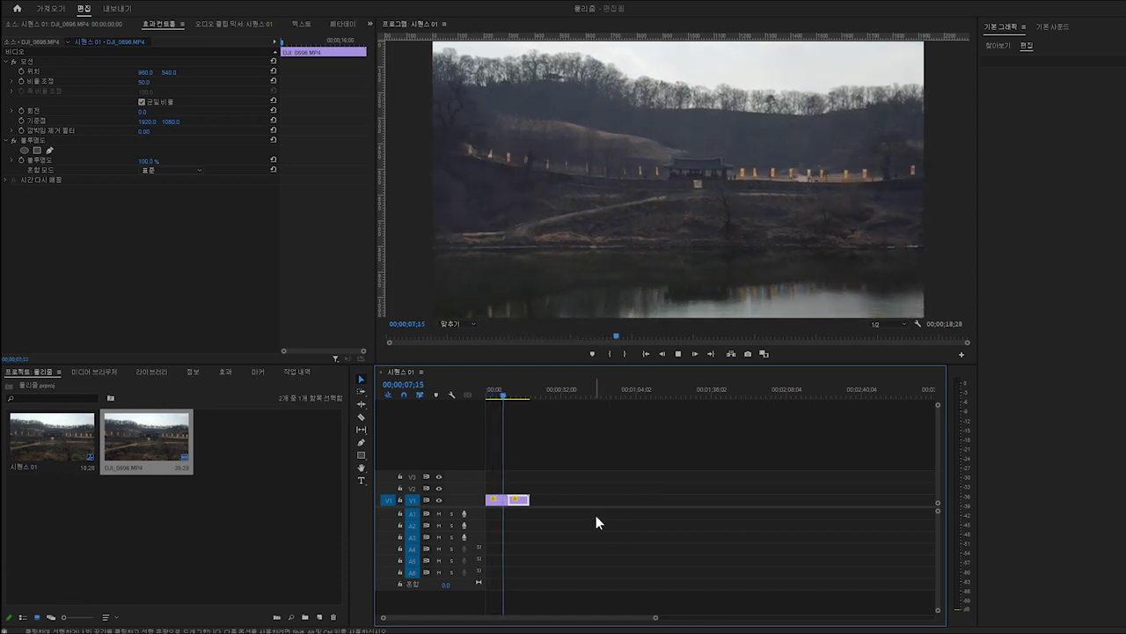
Stop playback of the sequence
key("space")
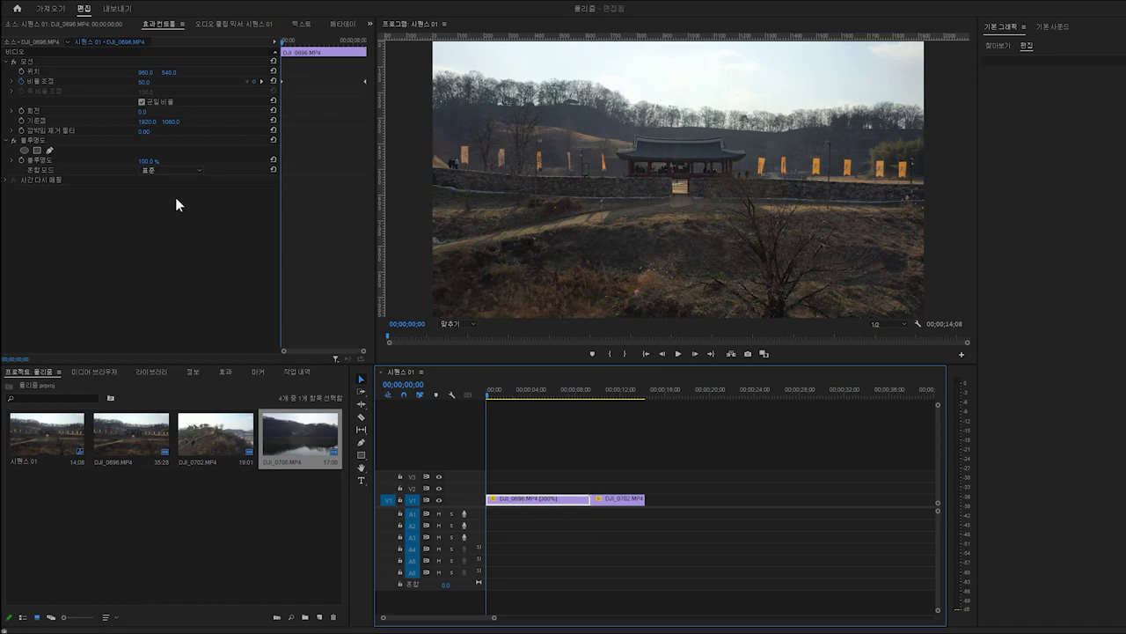
Keyframe a 7° rotation at the start of DJI_0696
left_click(21, 111)
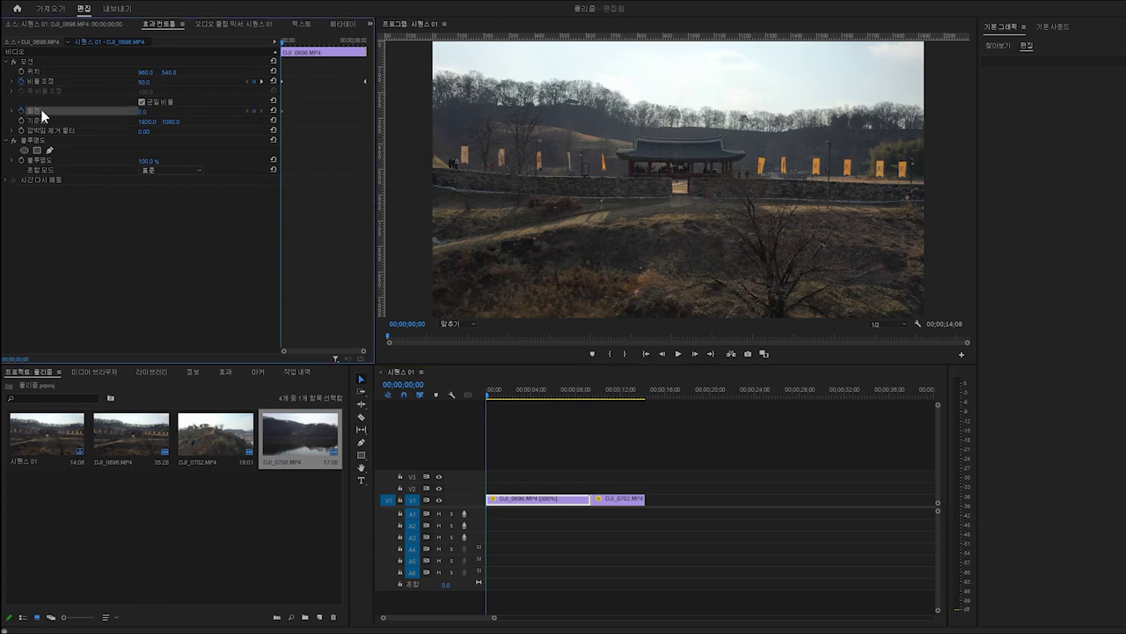
left_click(143, 110)
type("7")
key("Return")
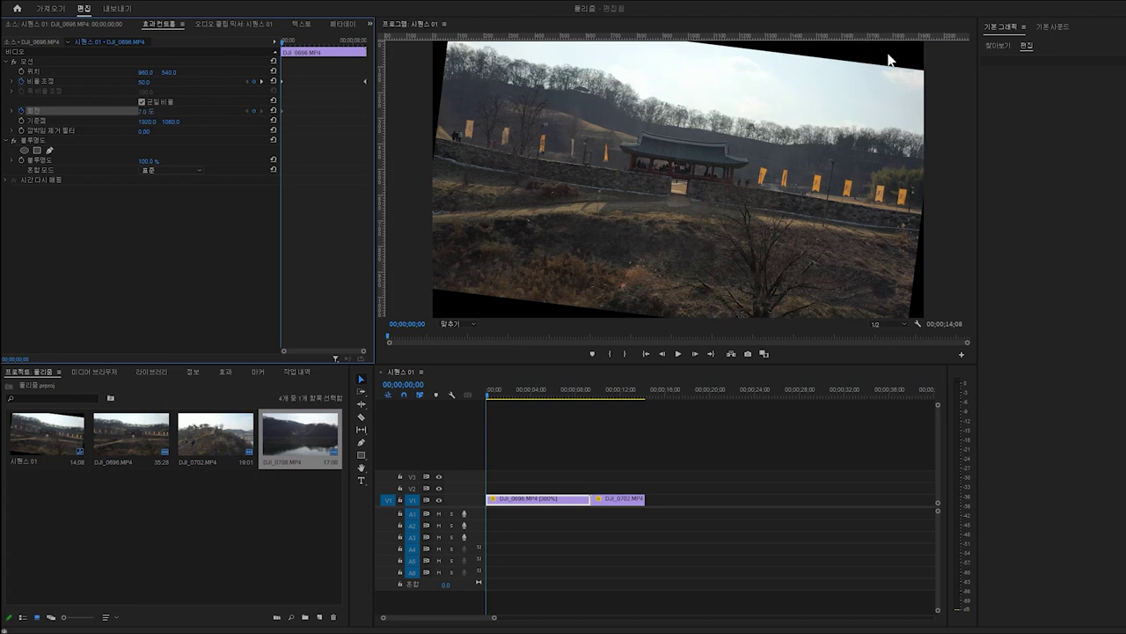
Remove the old Scale keyframes and key a new opening Scale of 130
left_click(22, 81)
key("Return")
left_click(146, 82)
type("125")
key("Return")
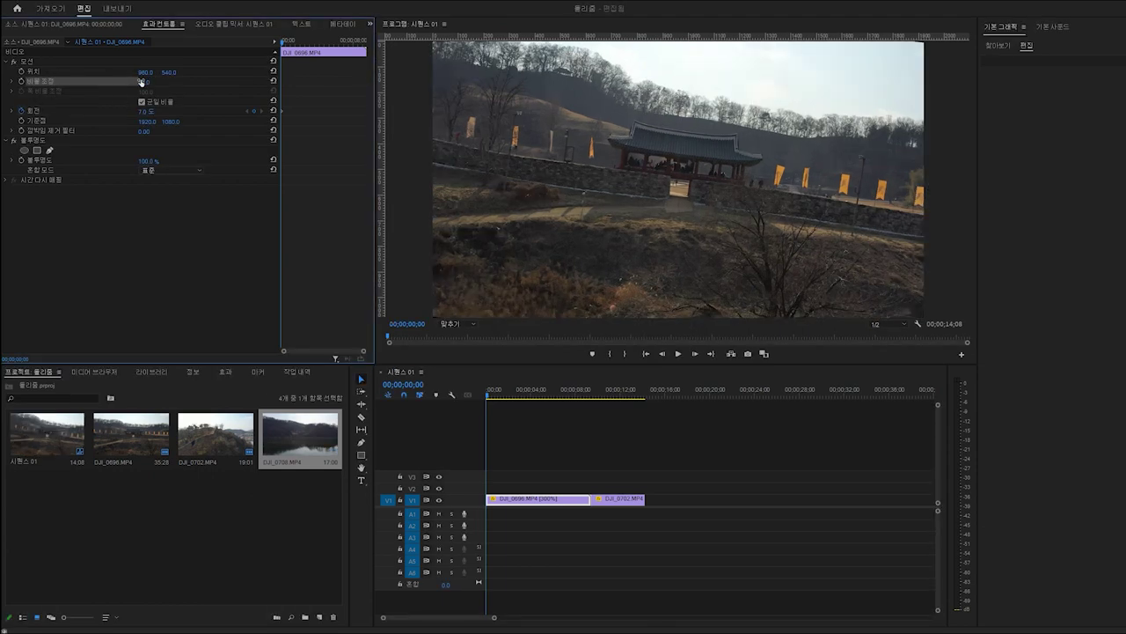
type("130")
key("Return")
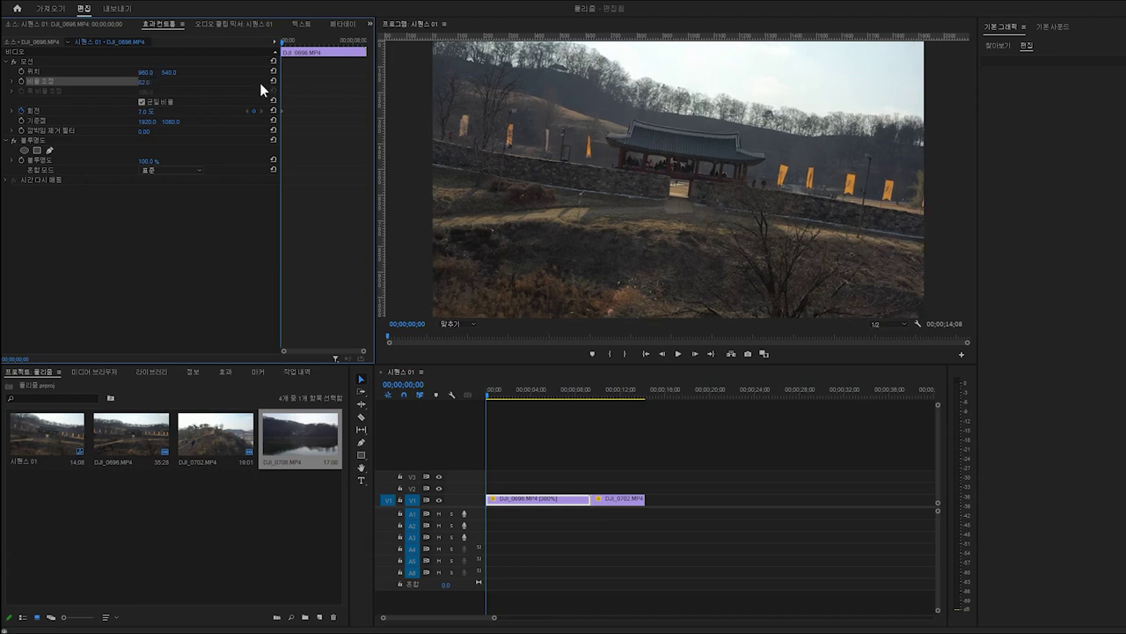
left_click(21, 81)
At about nine seconds, key Scale back to 100 and Rotation to 0°
left_click_drag(490, 475, 592, 467)
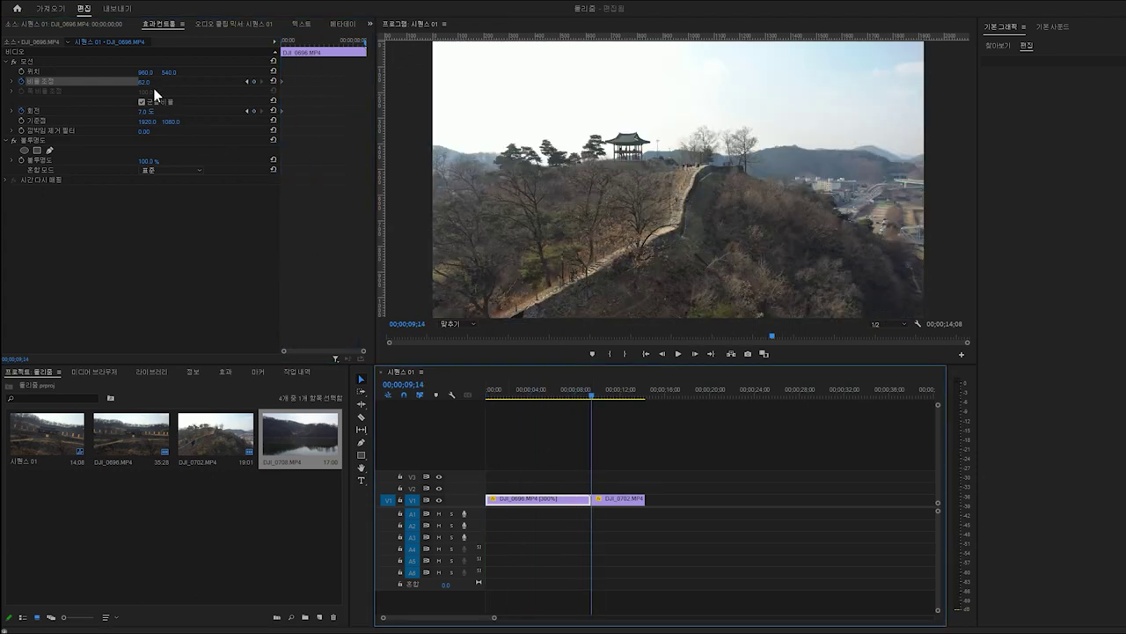
left_click(145, 81)
type("100")
key("Return")
left_click(145, 111)
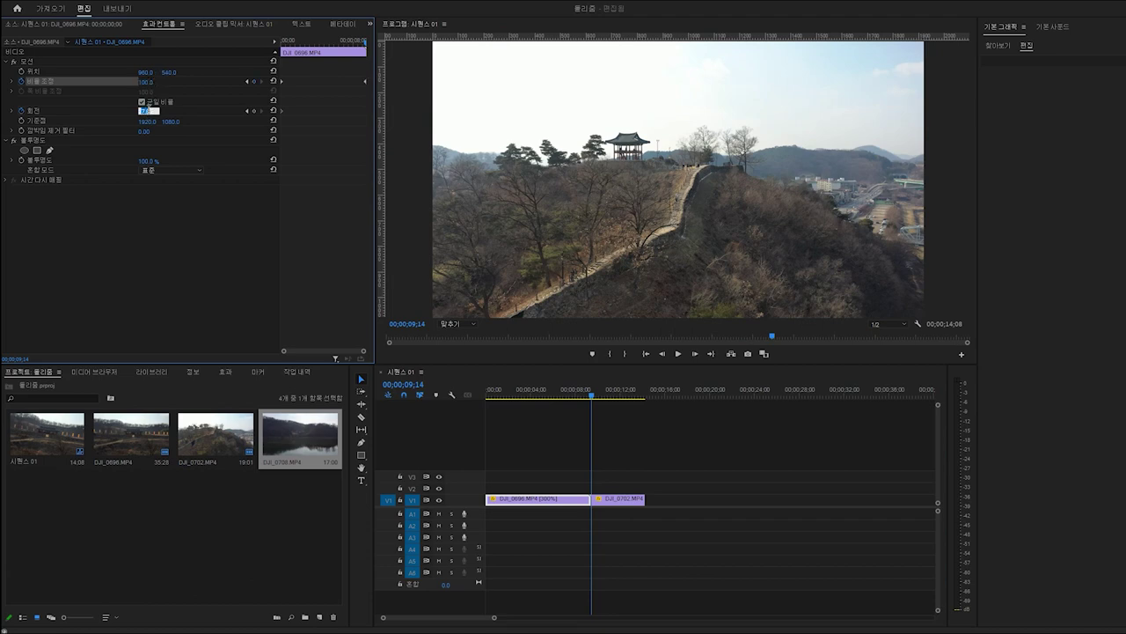
key("Return")
Preview the scale and rotation animation from the start of the sequence
left_click(620, 477)
key("Home")
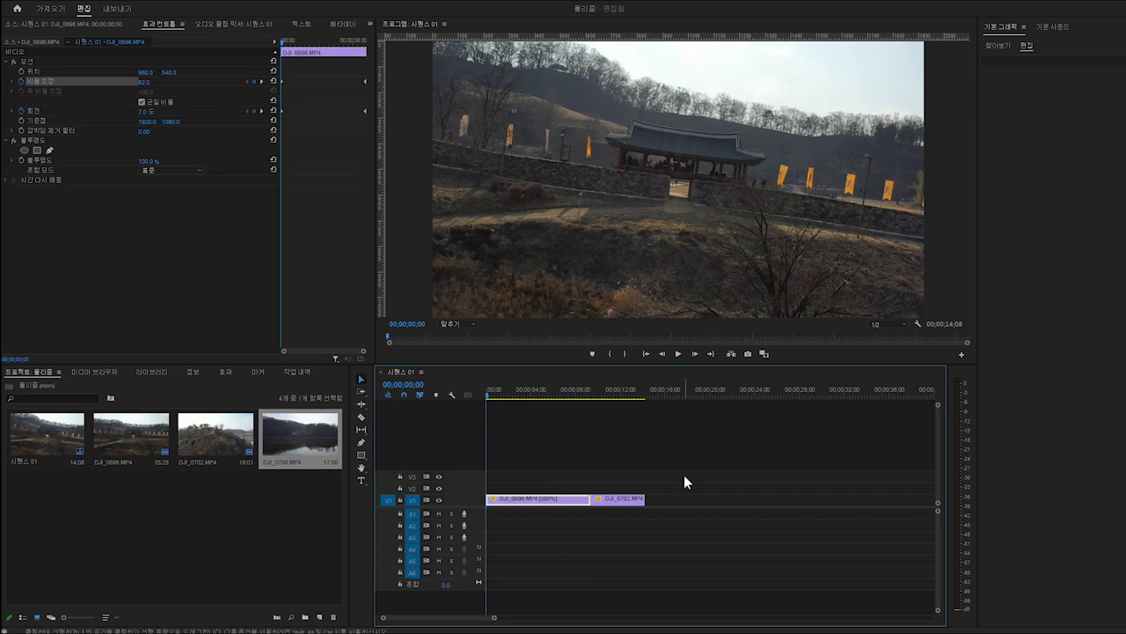
left_click(684, 478)
key("space")
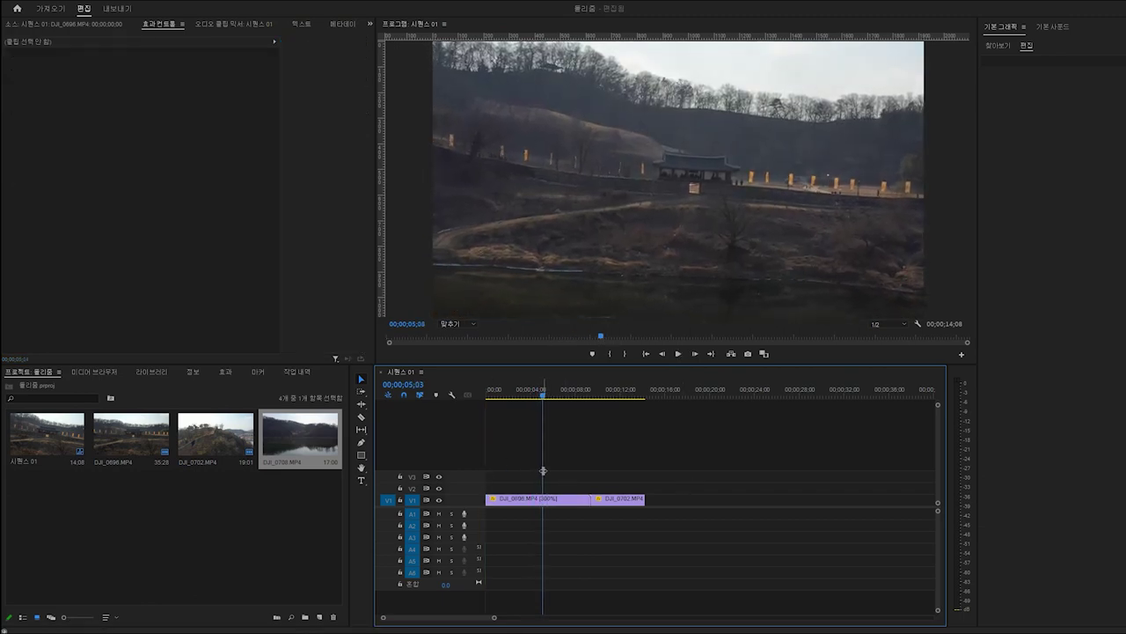
key("Home")
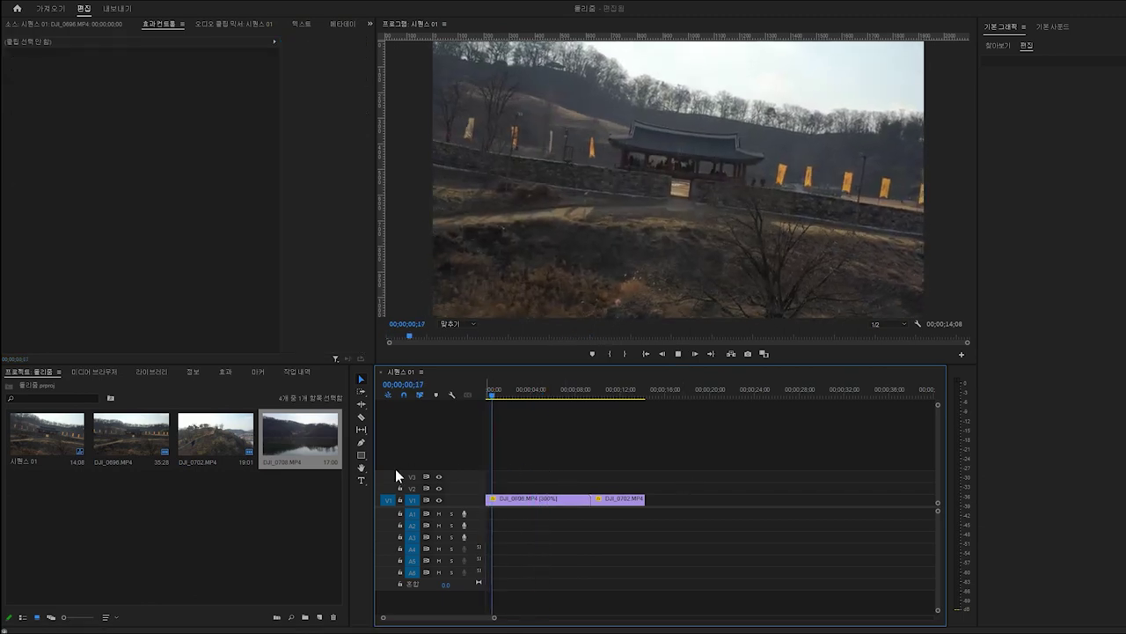
key("Home")
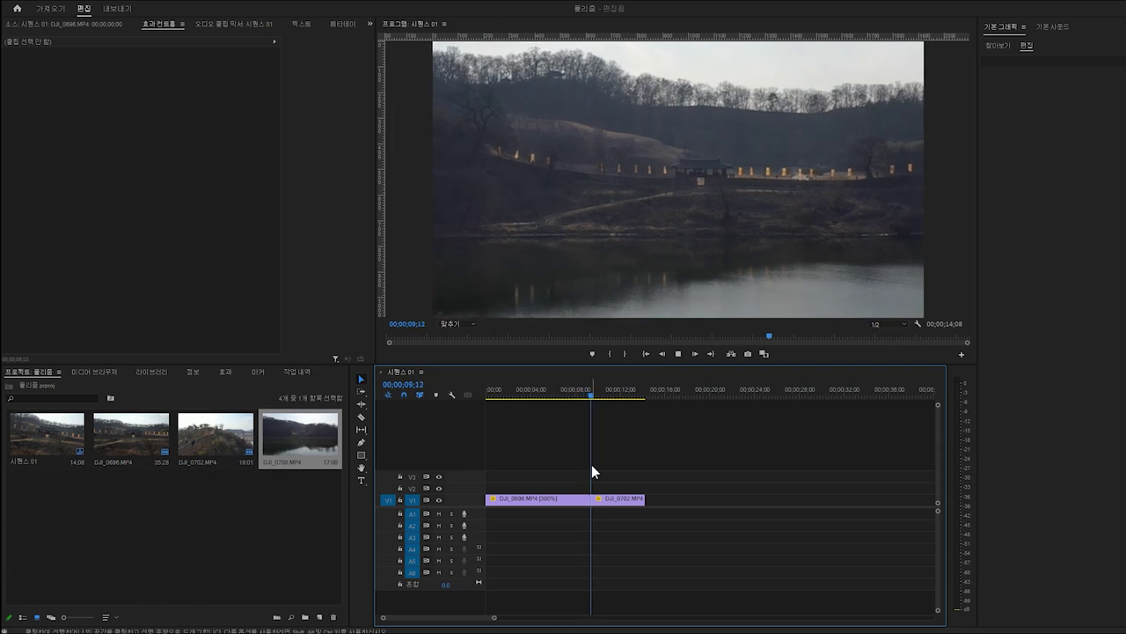
left_click(538, 468)
key("Home")
left_click(517, 498)
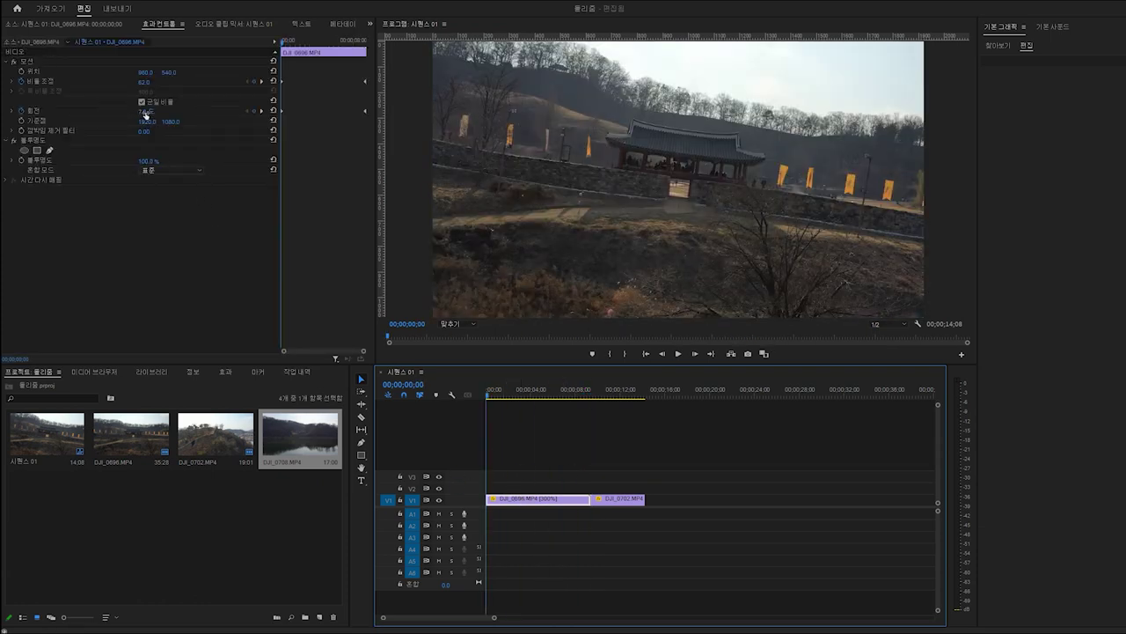
Clear the Rotation keyframes and set an opening rotation of 10°
left_click(22, 111)
left_click(627, 325)
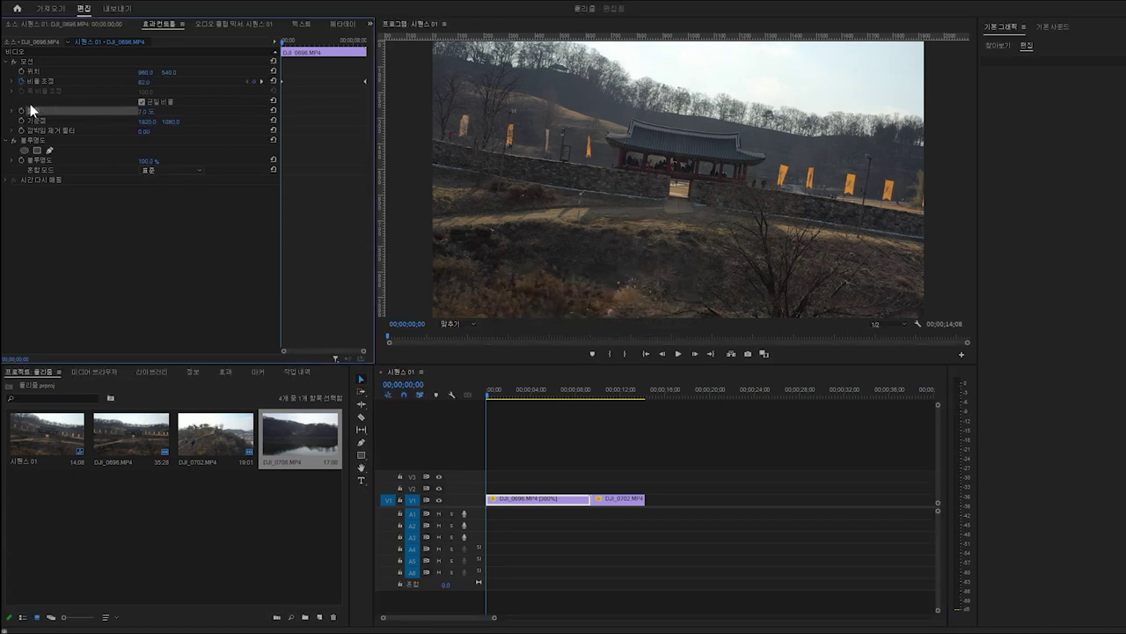
left_click(148, 111)
key("Return")
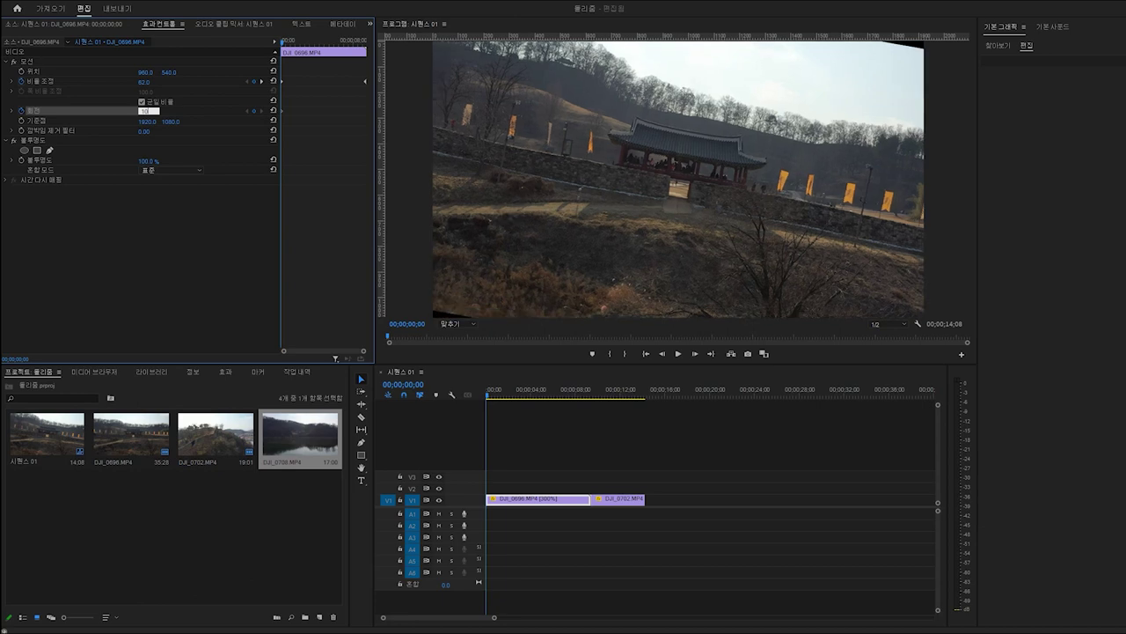
Clear the Scale keyframes and key an opening Scale of 70
left_click(22, 81)
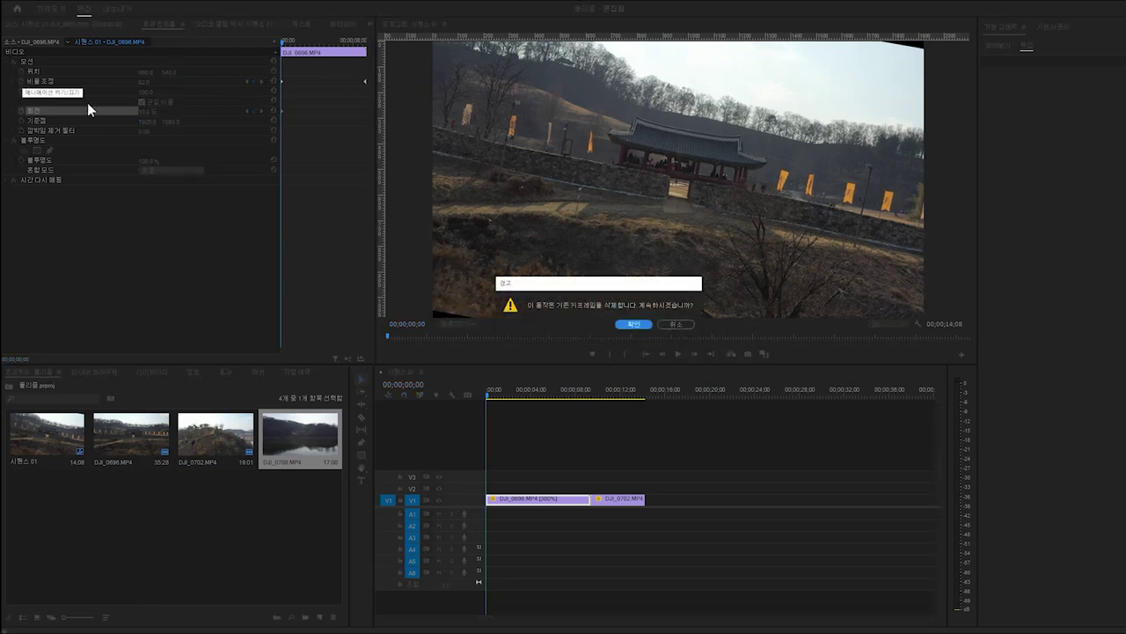
left_click(618, 325)
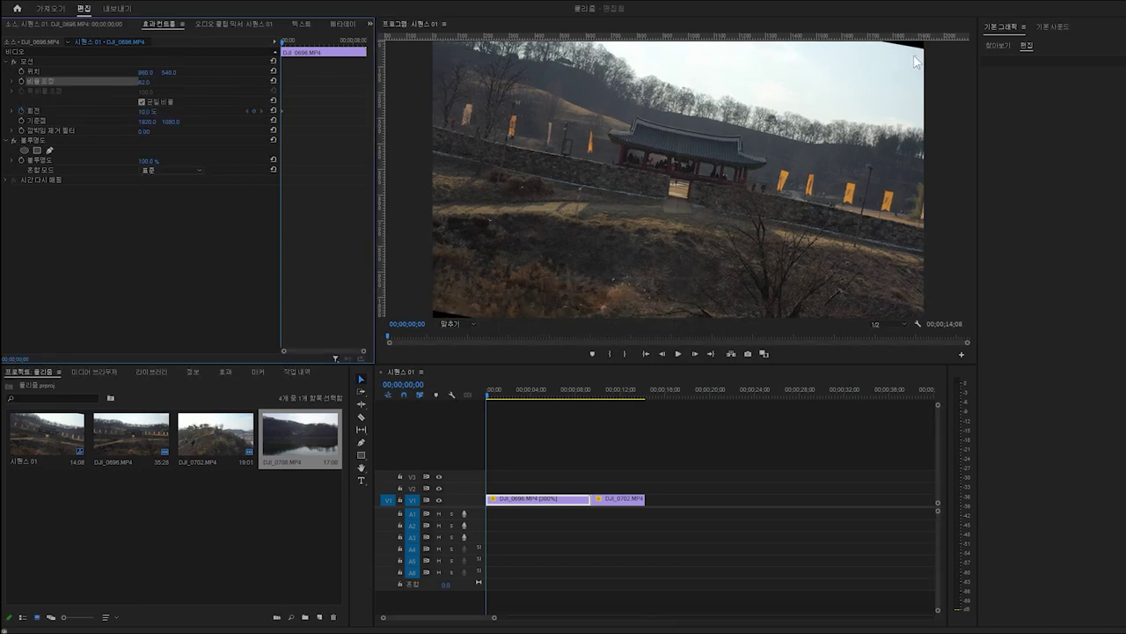
left_click(23, 81)
left_click(147, 82)
type("70")
key("Return")
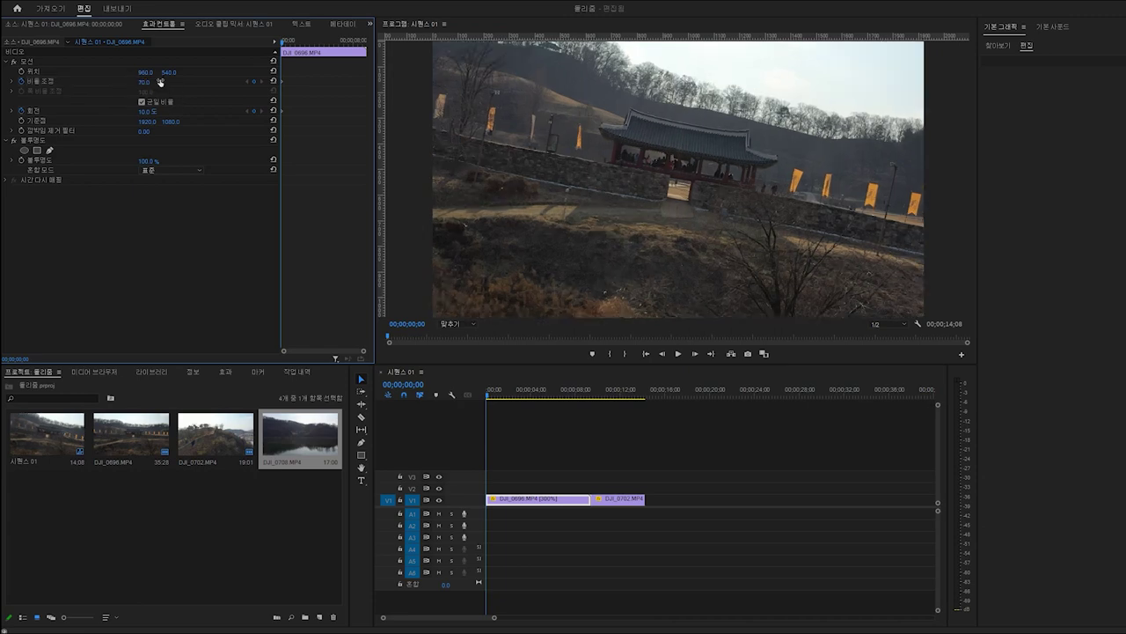
Near 09;13, key Scale 100 and Rotation 0°
left_click_drag(487, 464, 591, 461)
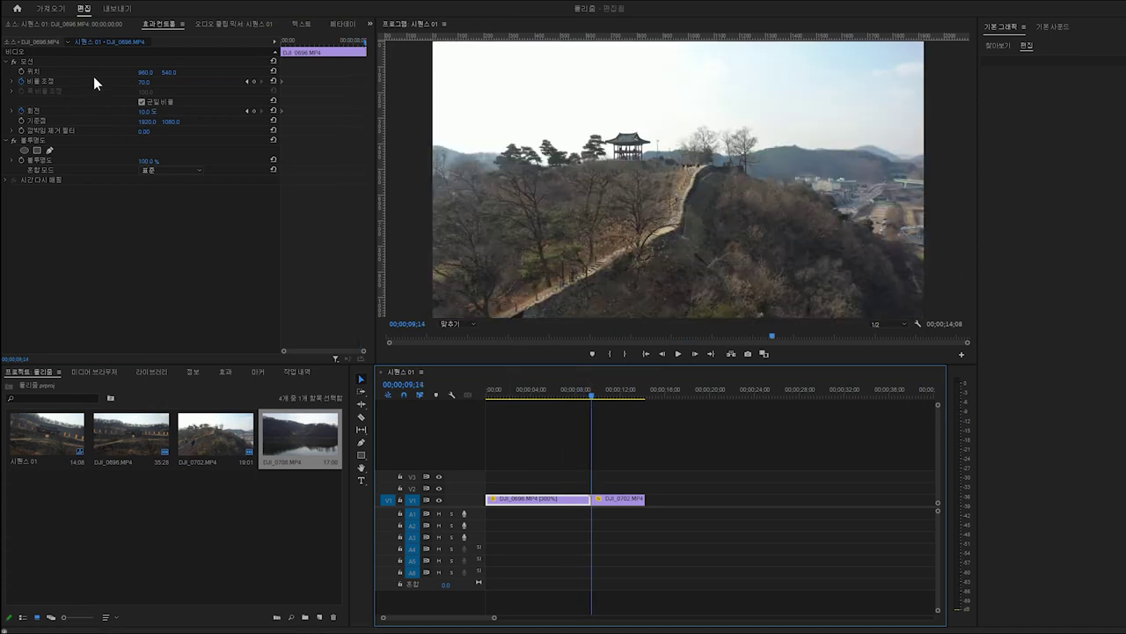
left_click(145, 81)
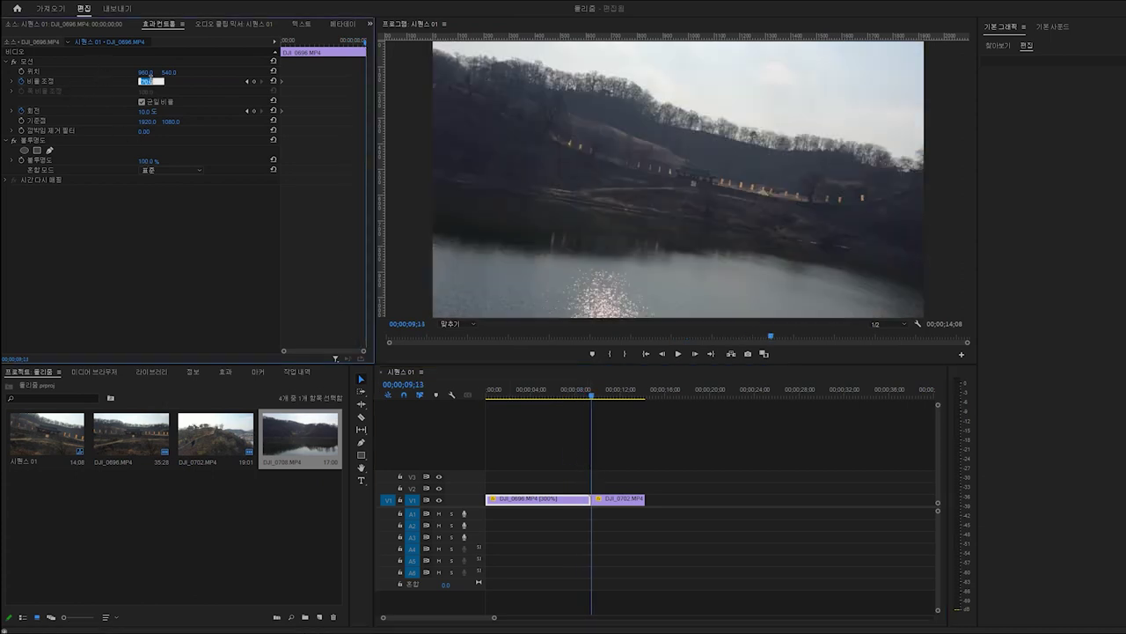
type("100")
key("Return")
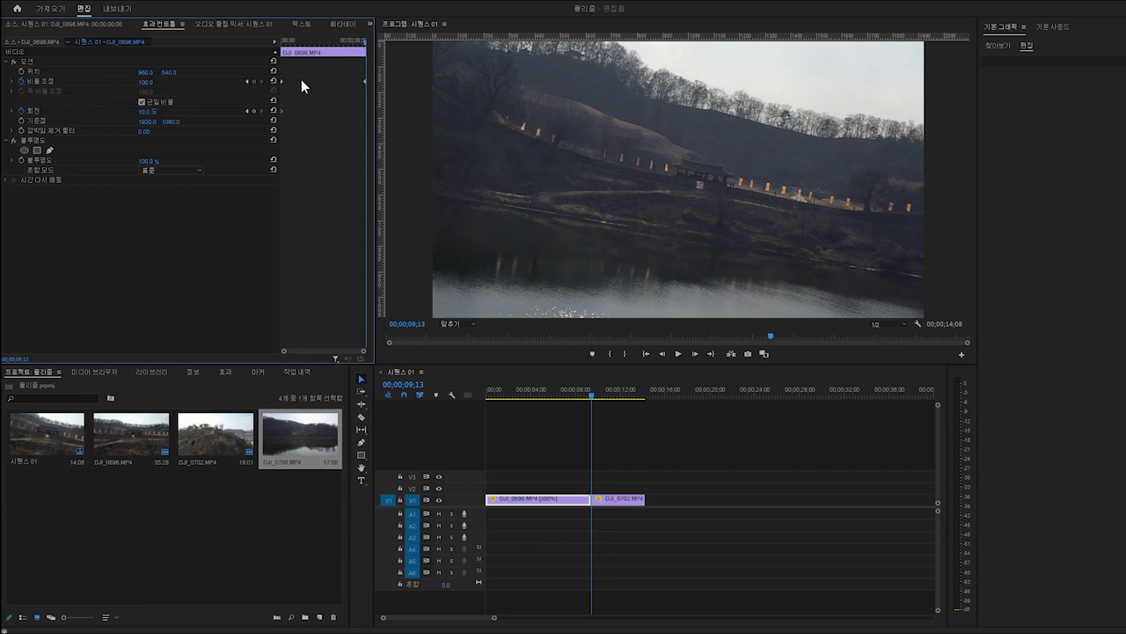
left_click(146, 111)
type("-10")
key("Return")
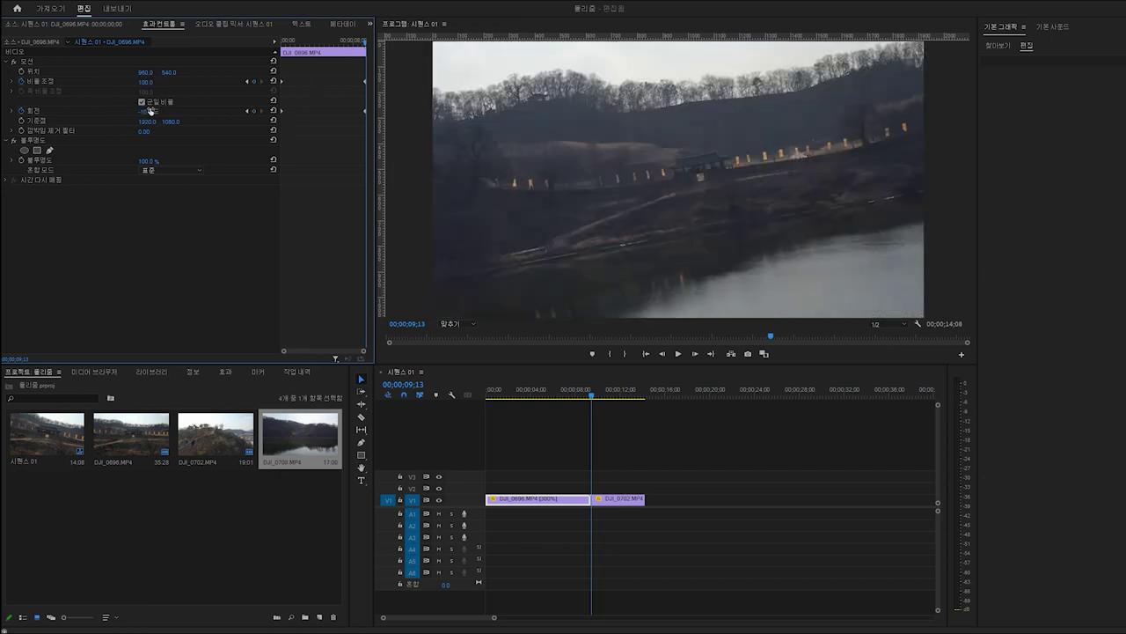
left_click(148, 111)
type("0")
key("Return")
key("Return")
Play the reworked animation from the start of the sequence
left_click(722, 470)
key("Home")
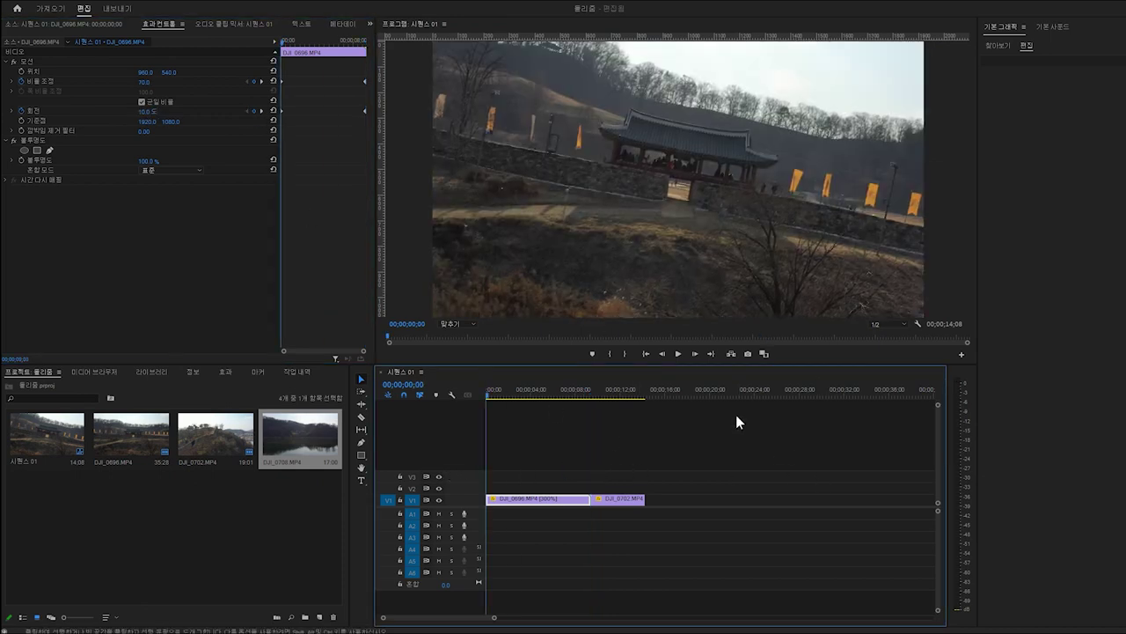
key("space")
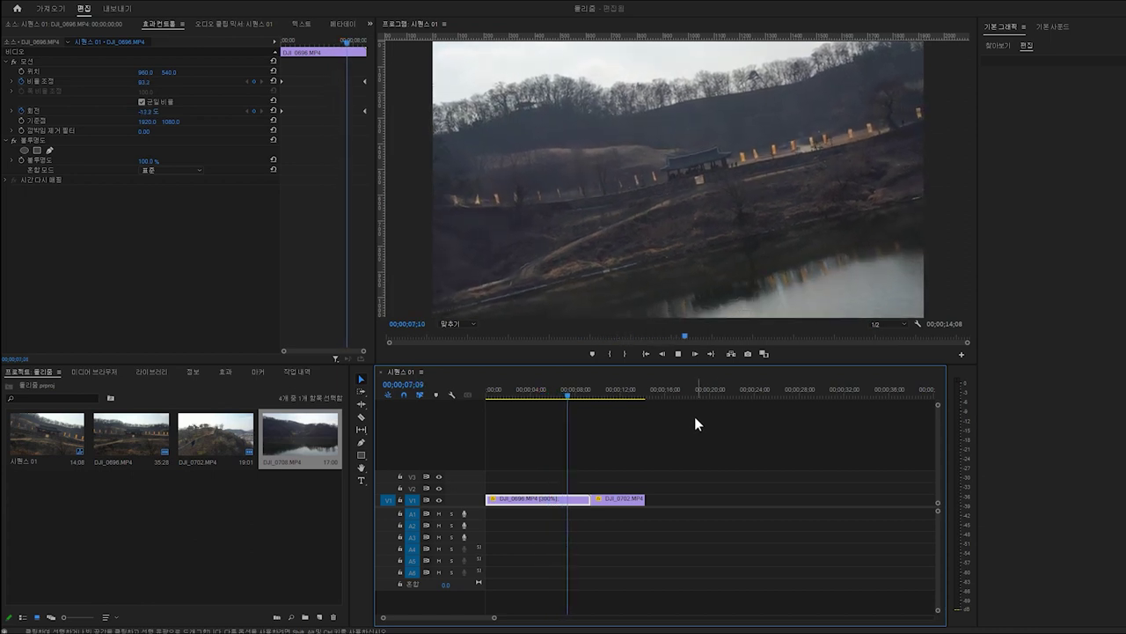
key("space")
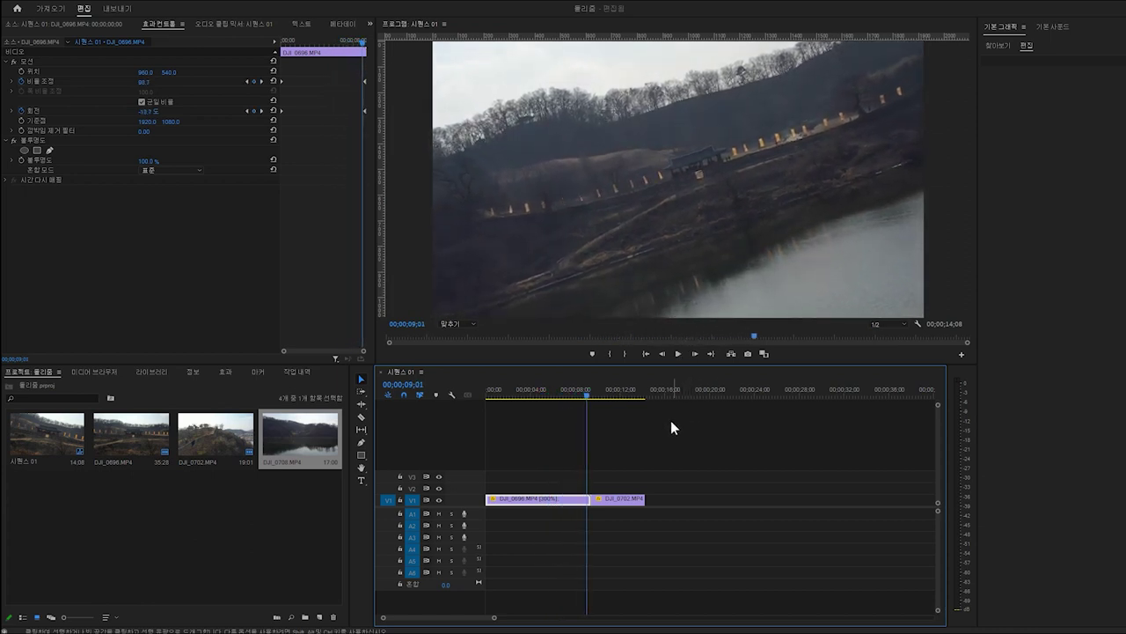
key("Home")
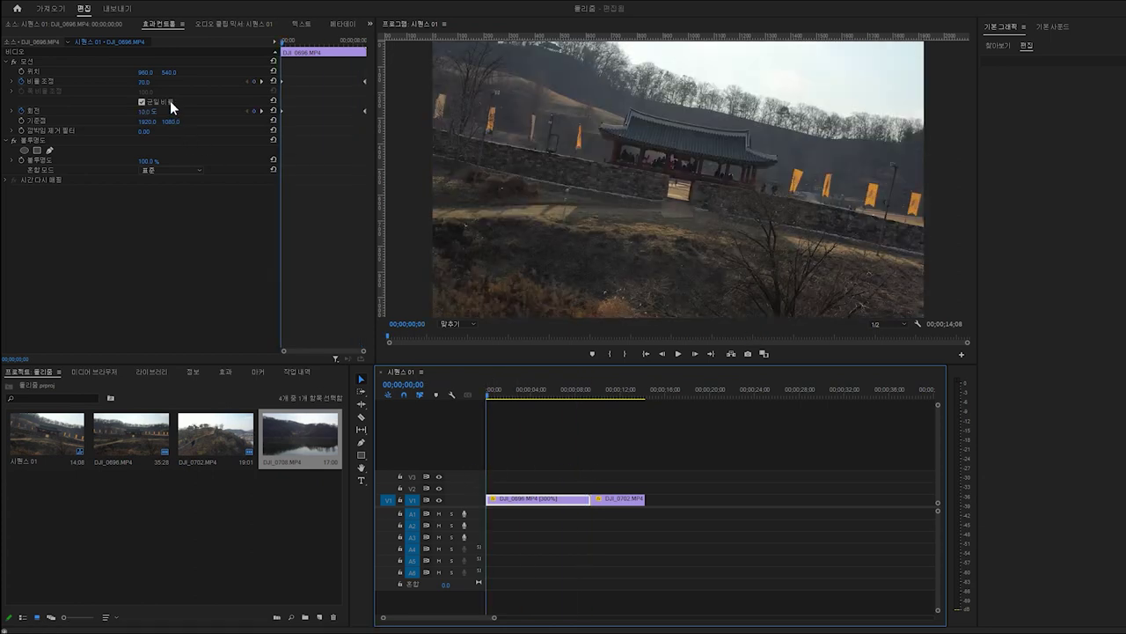
left_click(144, 81)
Enter 50 as DJI_0696's opening Scale and drop the Cinemascope 21:9 PNG onto V2
type("50")
key("Return")
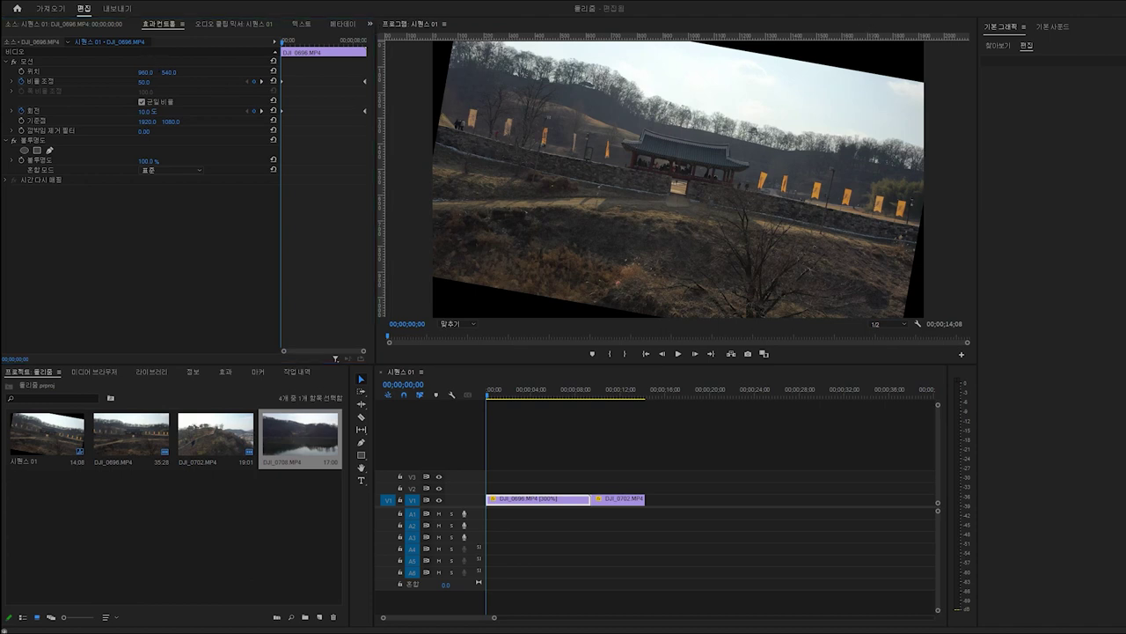
left_click_drag(209, 341, 517, 486)
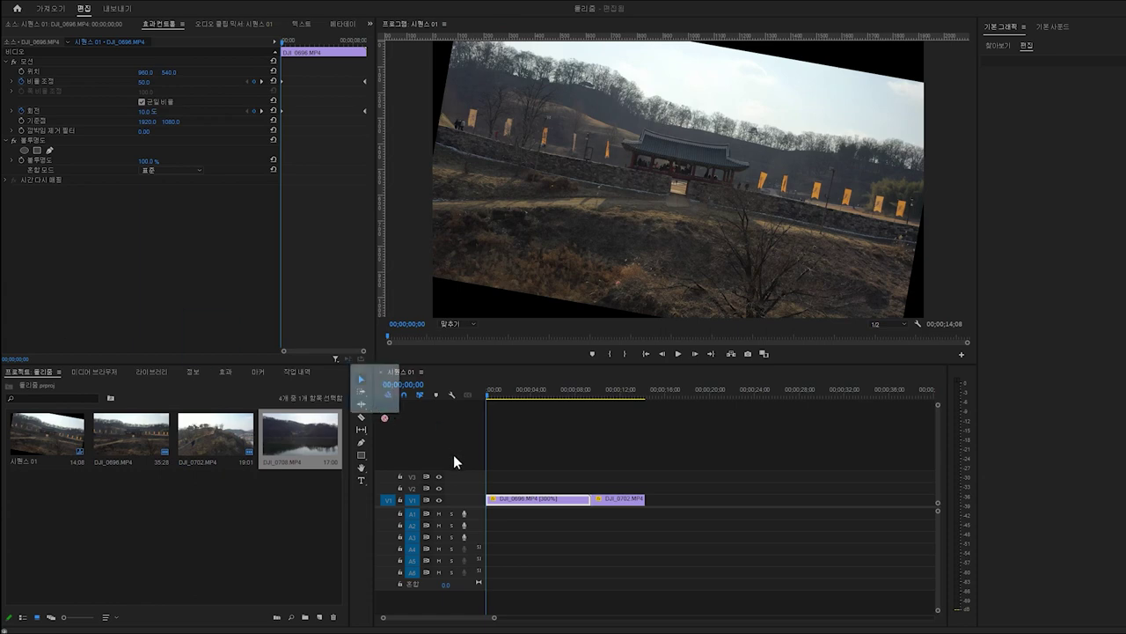
Extend the V2 Cinemascope clip to DJI_0696's end, then reselect DJI_0696's Scale for editing
left_click_drag(540, 487, 589, 485)
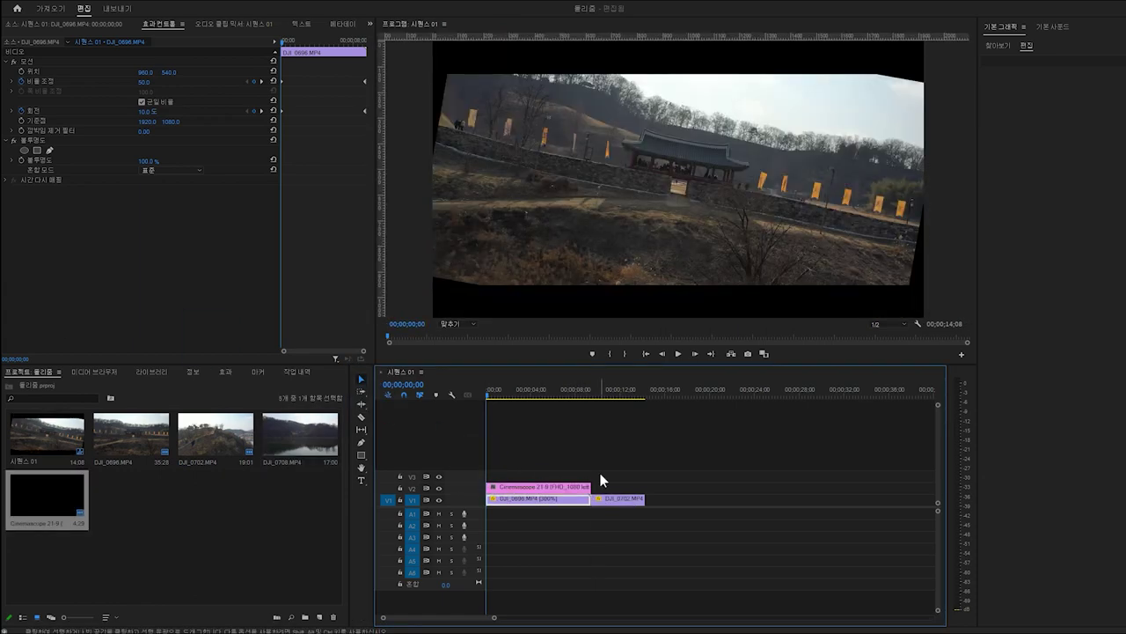
left_click(558, 488)
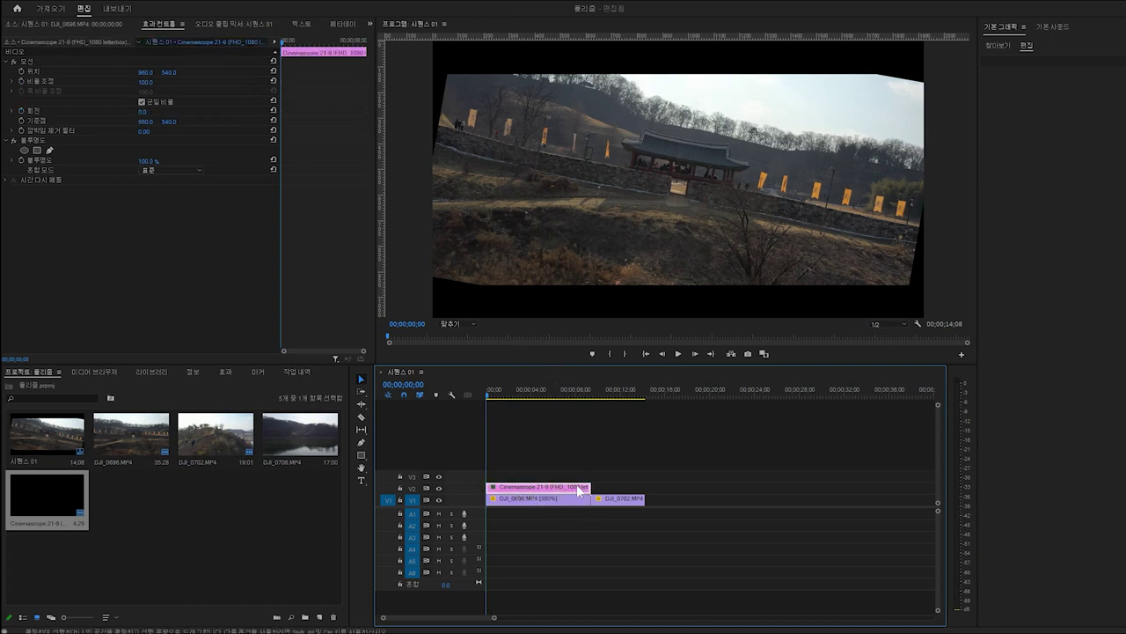
left_click(506, 498)
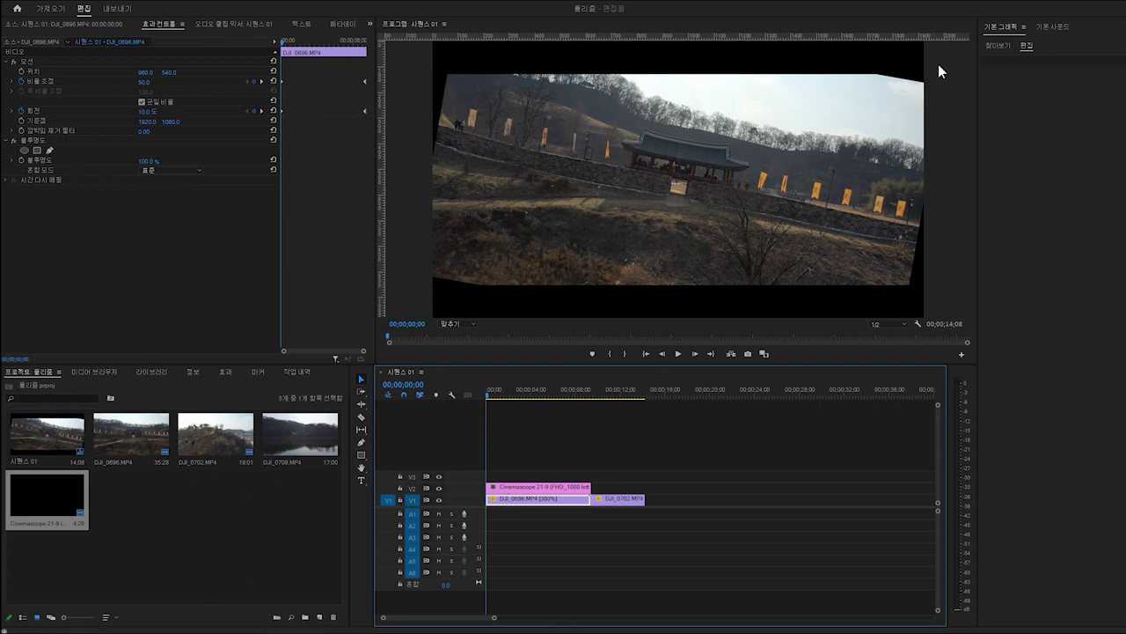
left_click(144, 81)
Change DJI_0696's opening Scale from its earlier value to 55, then play back the sequence to check it
type("55")
key("Return")
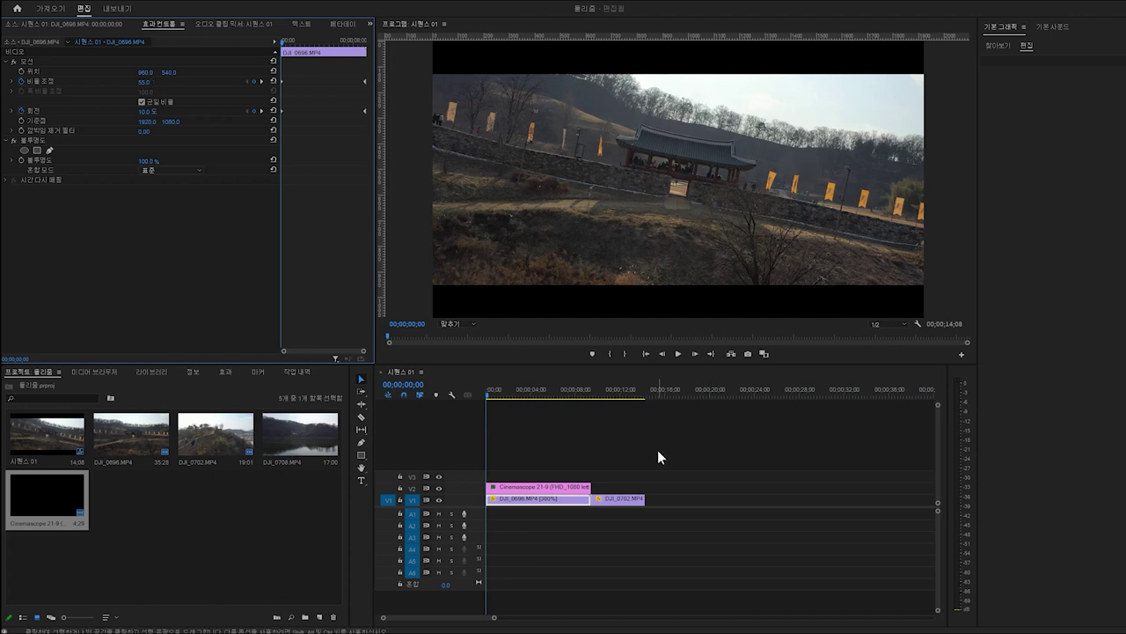
key("space")
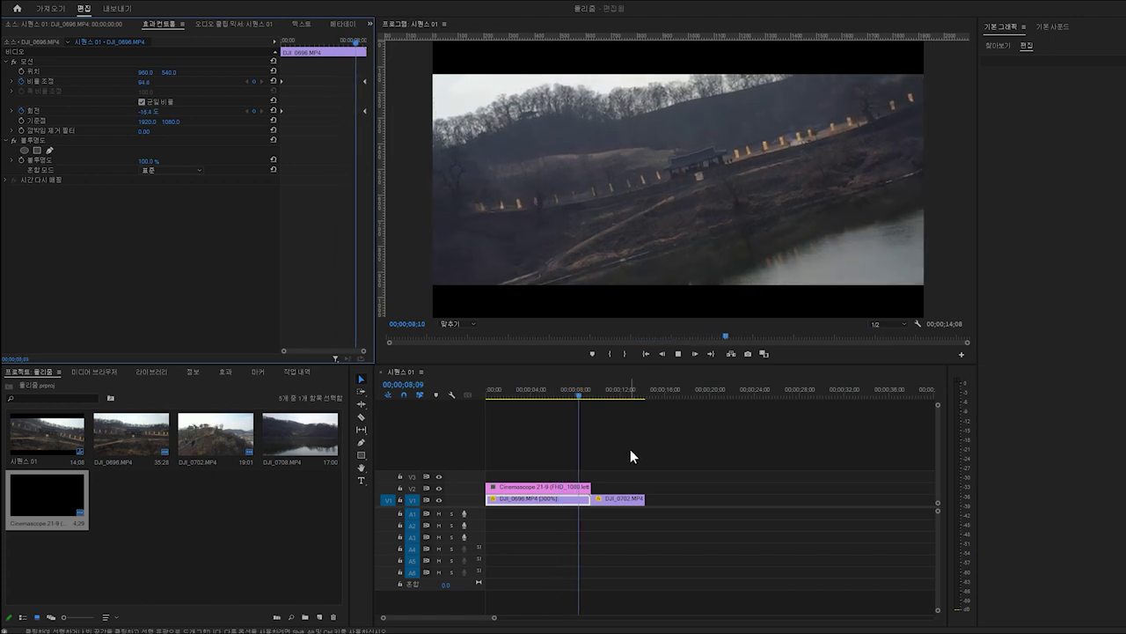
key("space")
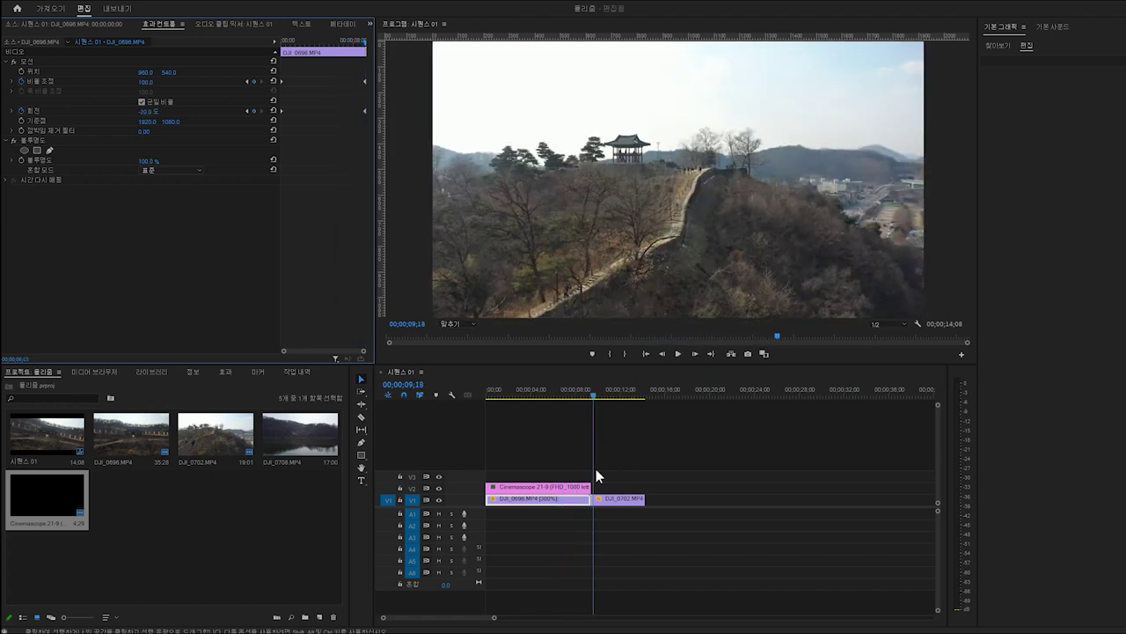
Lengthen the V2 Cinemascope 21:9 clip so its end lines up with the end of DJI_0702
left_click_drag(589, 487, 644, 487)
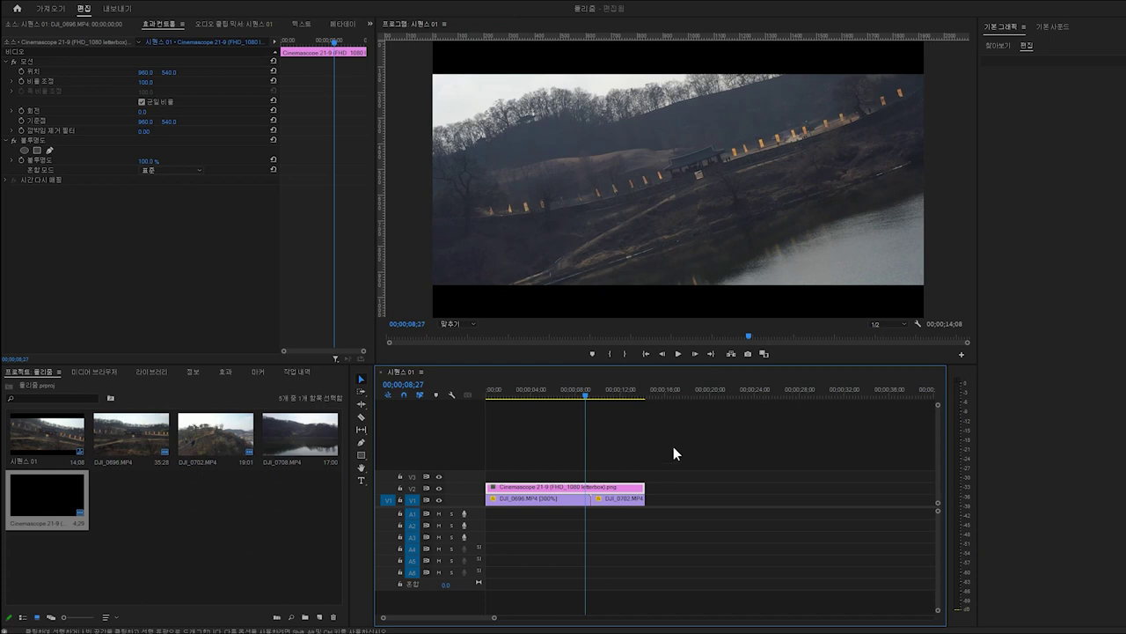